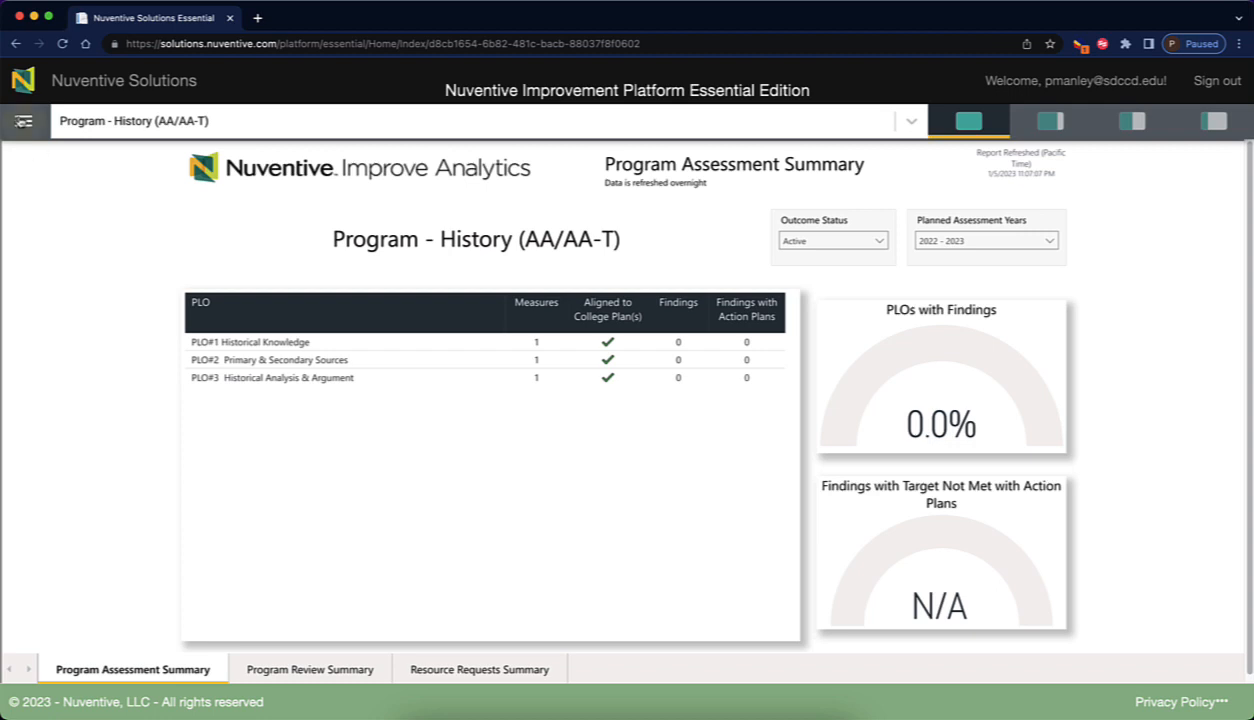
- Open the Resource Request page of the Program Review Workspace and look through the existing requests
{"action": "left_click", "coordinate": [22, 121]}
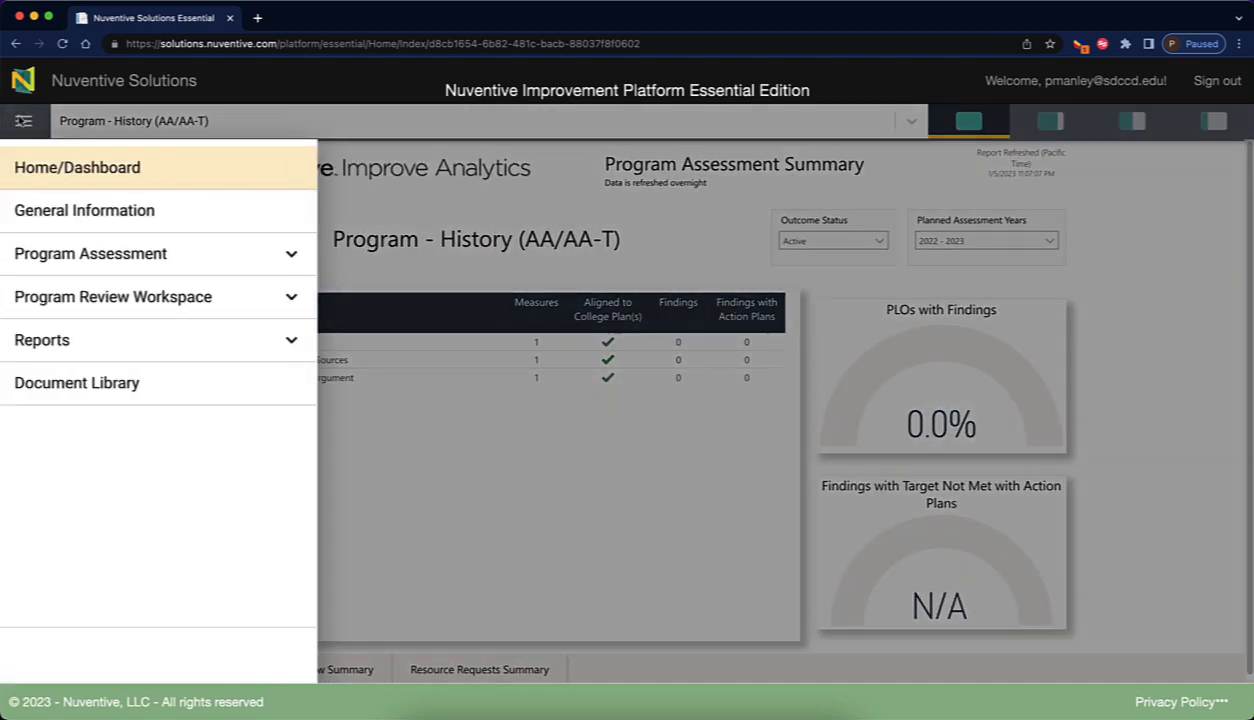
{"action": "left_click", "coordinate": [40, 296]}
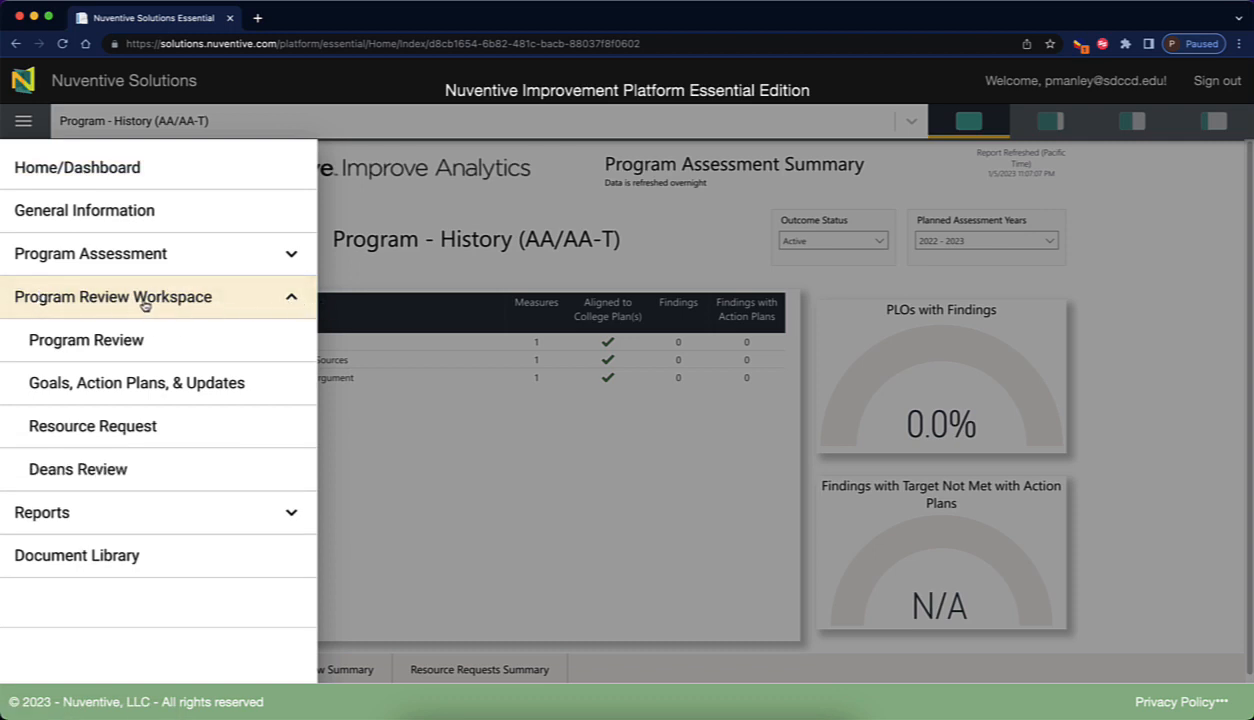
{"action": "left_click", "coordinate": [116, 430]}
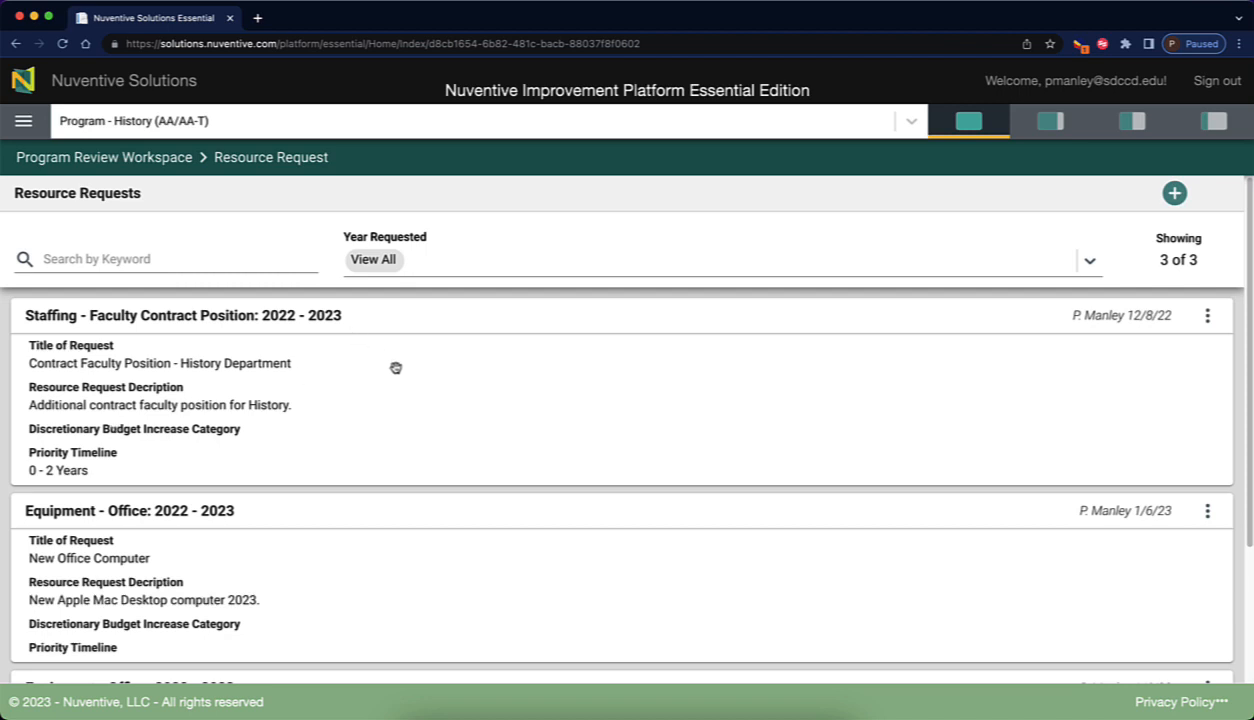
{"action": "scroll", "coordinate": [396, 368], "scroll_direction": "down", "scroll_amount": 3}
{"action": "scroll", "coordinate": [395, 370], "scroll_direction": "up", "scroll_amount": 3}
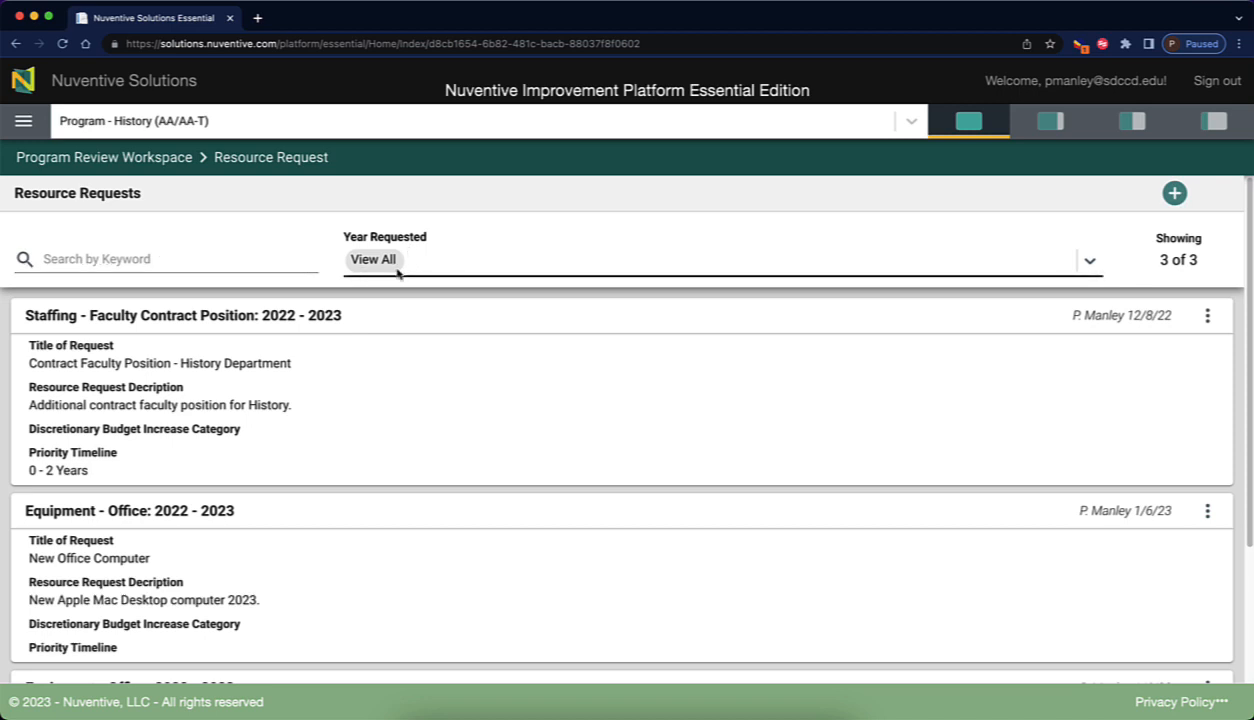
- Filter the resource requests by the years 2022 - 2023 and 2023 - 2024, and clear the filter
{"action": "left_click", "coordinate": [1089, 266]}
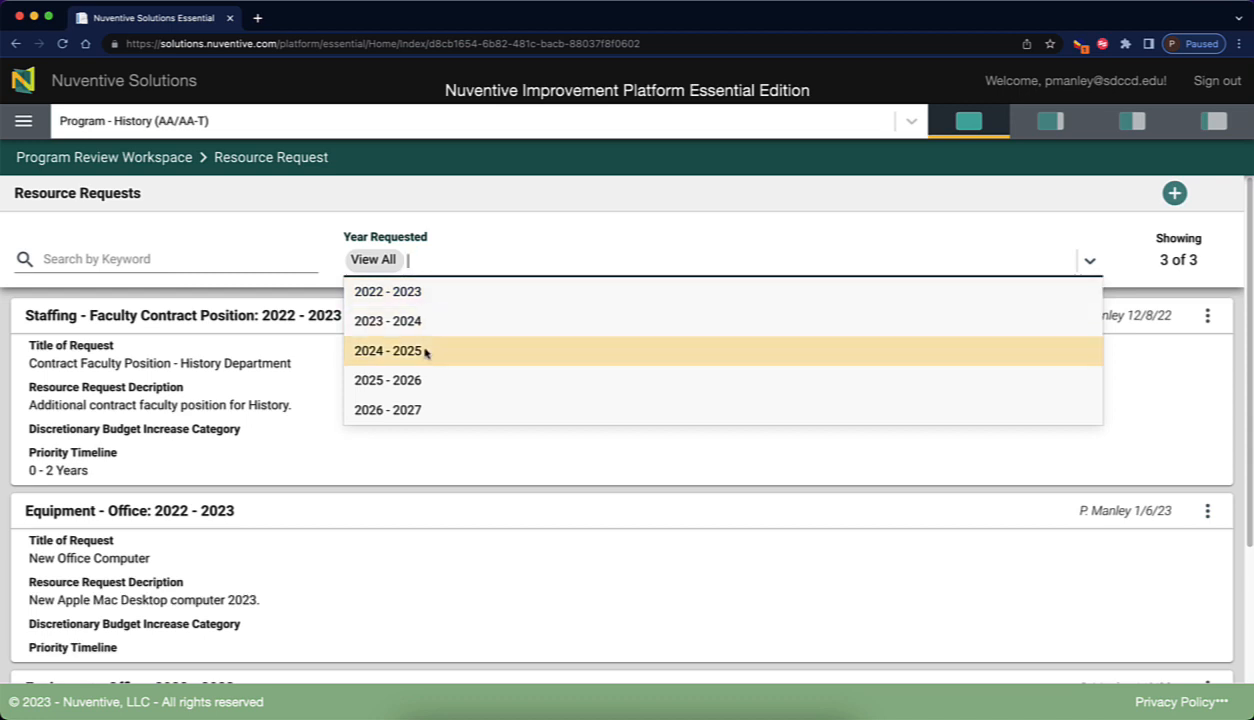
{"action": "left_click", "coordinate": [425, 291]}
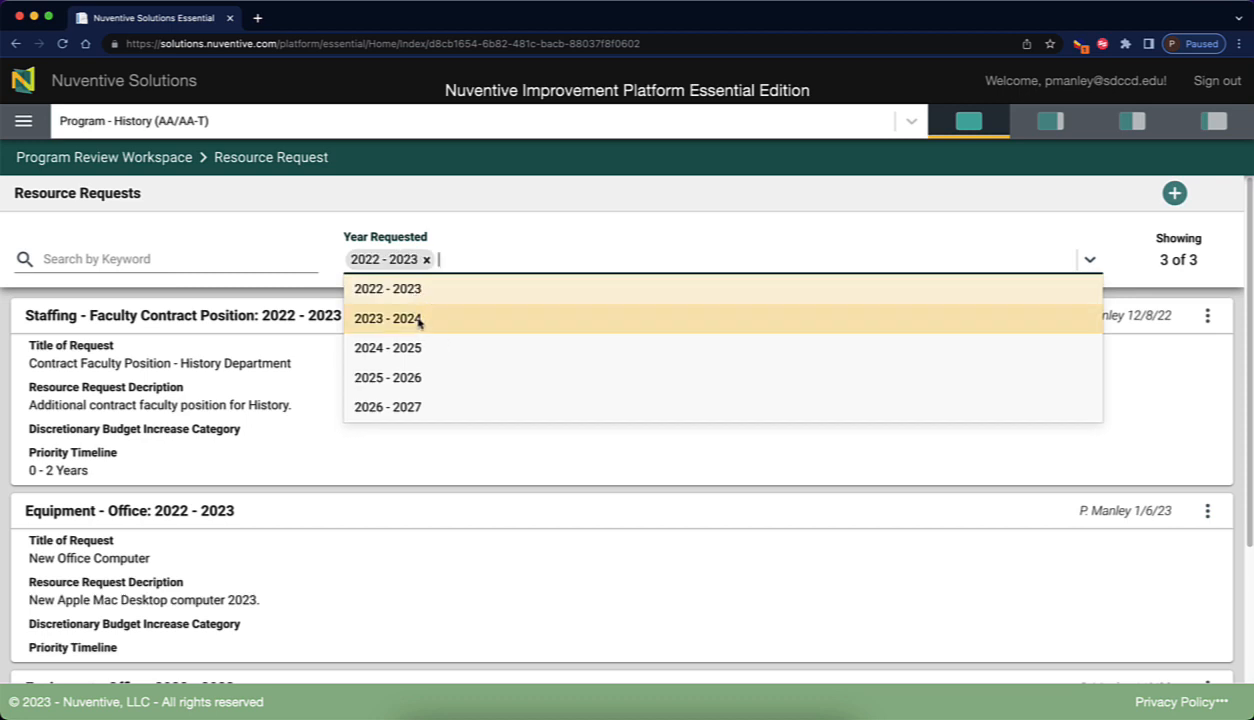
{"action": "left_click", "coordinate": [419, 320]}
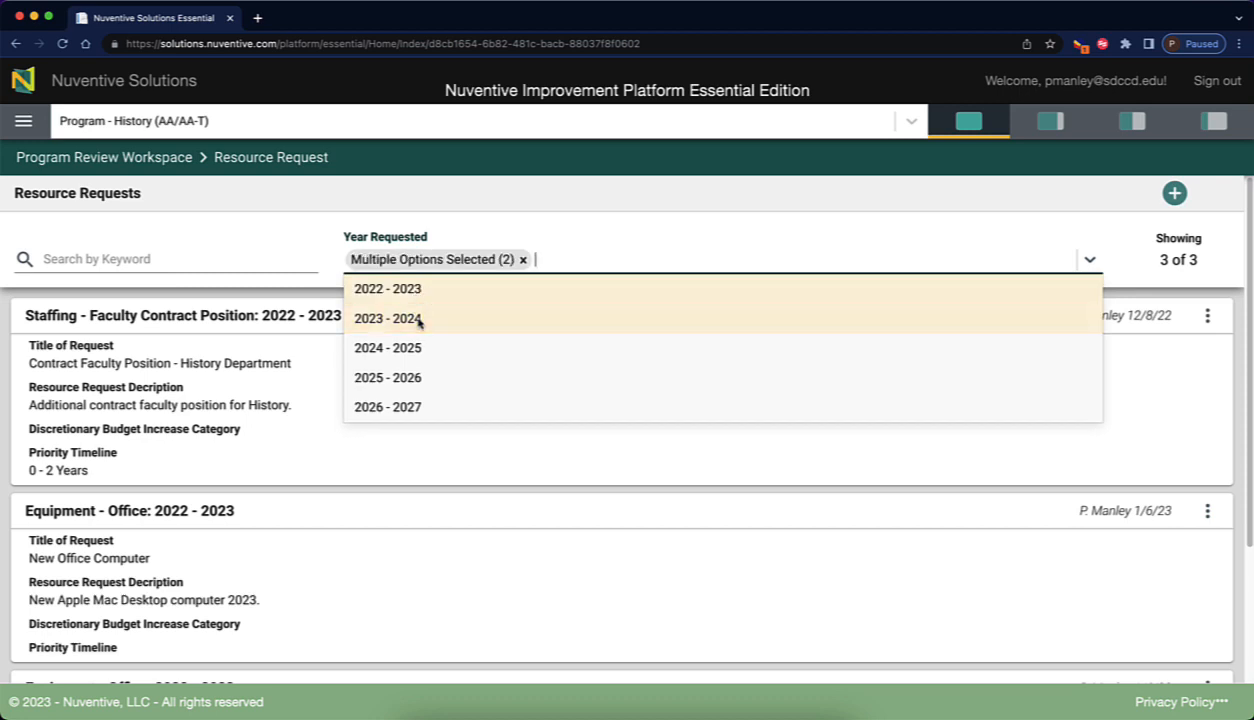
{"action": "left_click", "coordinate": [1075, 258]}
{"action": "left_click", "coordinate": [522, 259]}
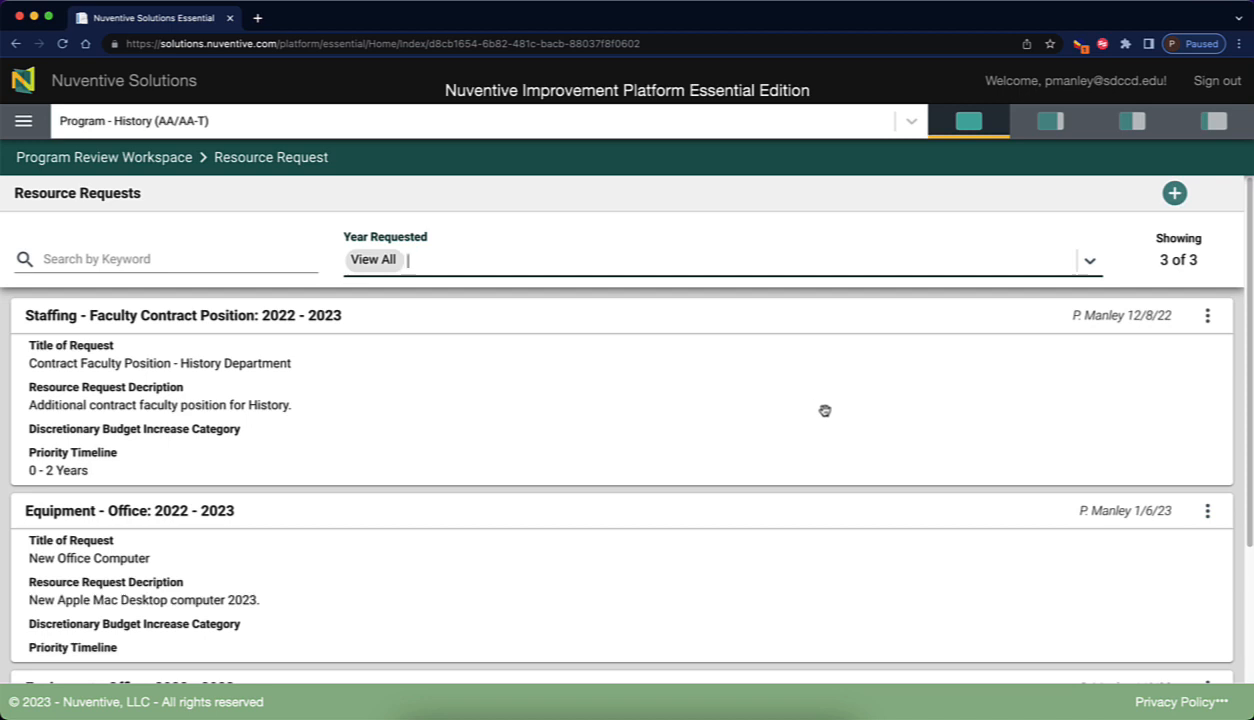
{"action": "left_click", "coordinate": [1206, 317]}
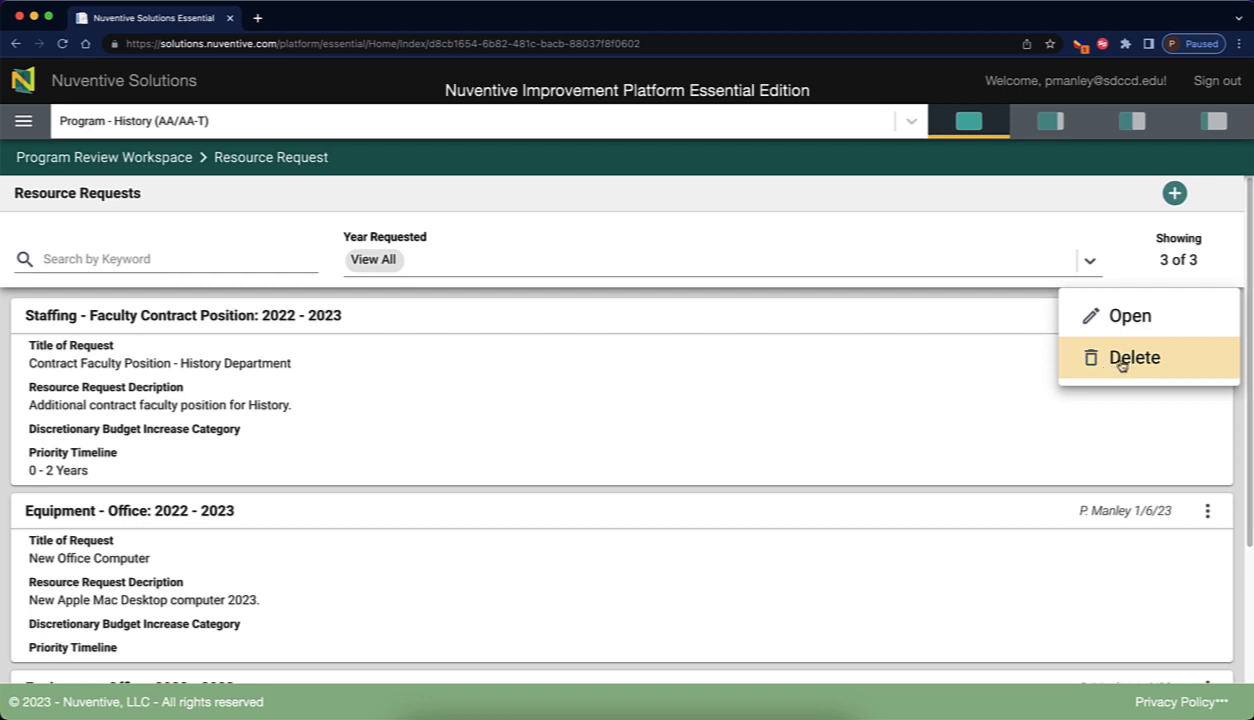
{"action": "left_click", "coordinate": [949, 392]}
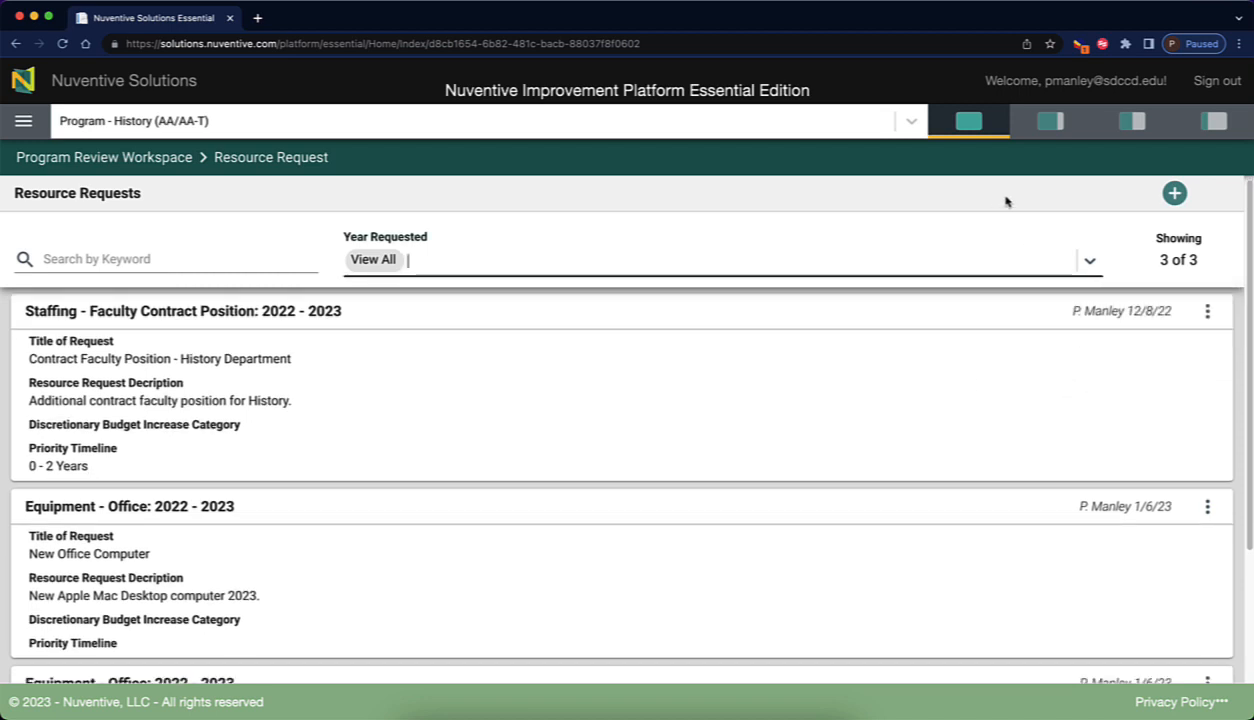
- Create a new resource request and set its Year Requested to 2022 - 2023
{"action": "left_click", "coordinate": [1174, 194]}
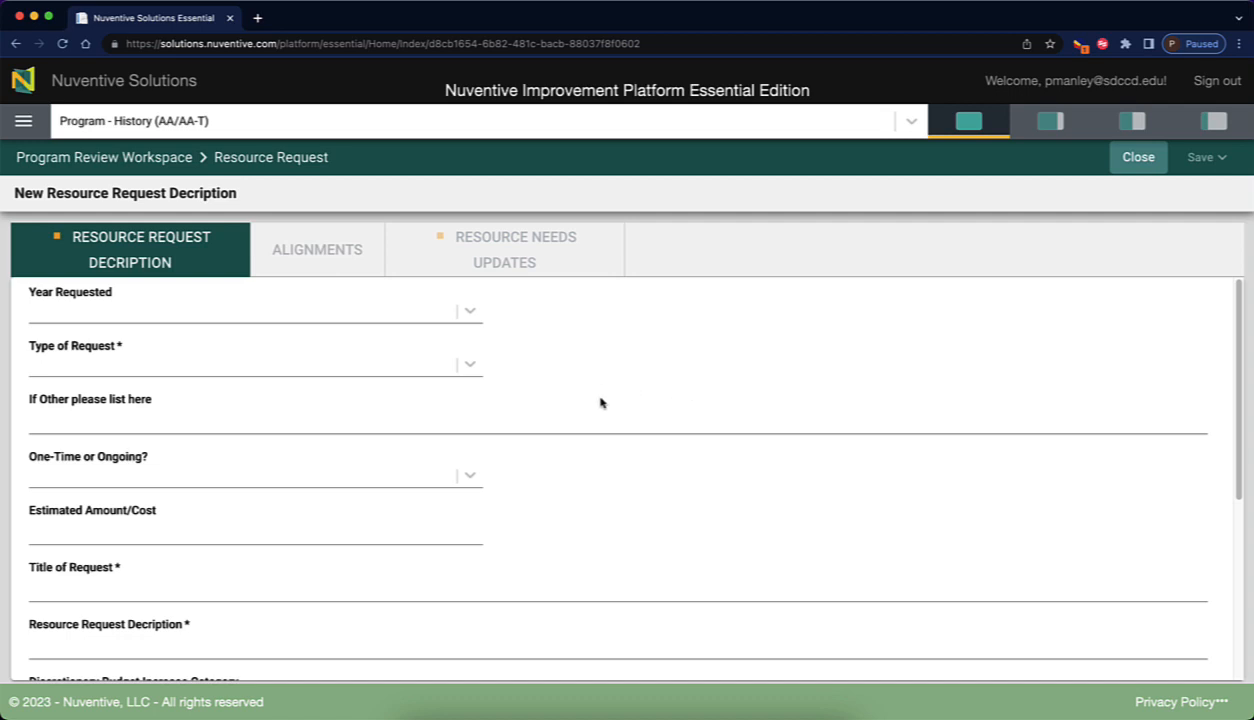
{"action": "scroll", "coordinate": [547, 379], "scroll_direction": "down", "scroll_amount": 3}
{"action": "scroll", "coordinate": [547, 379], "scroll_direction": "up", "scroll_amount": 3}
{"action": "left_click", "coordinate": [469, 314]}
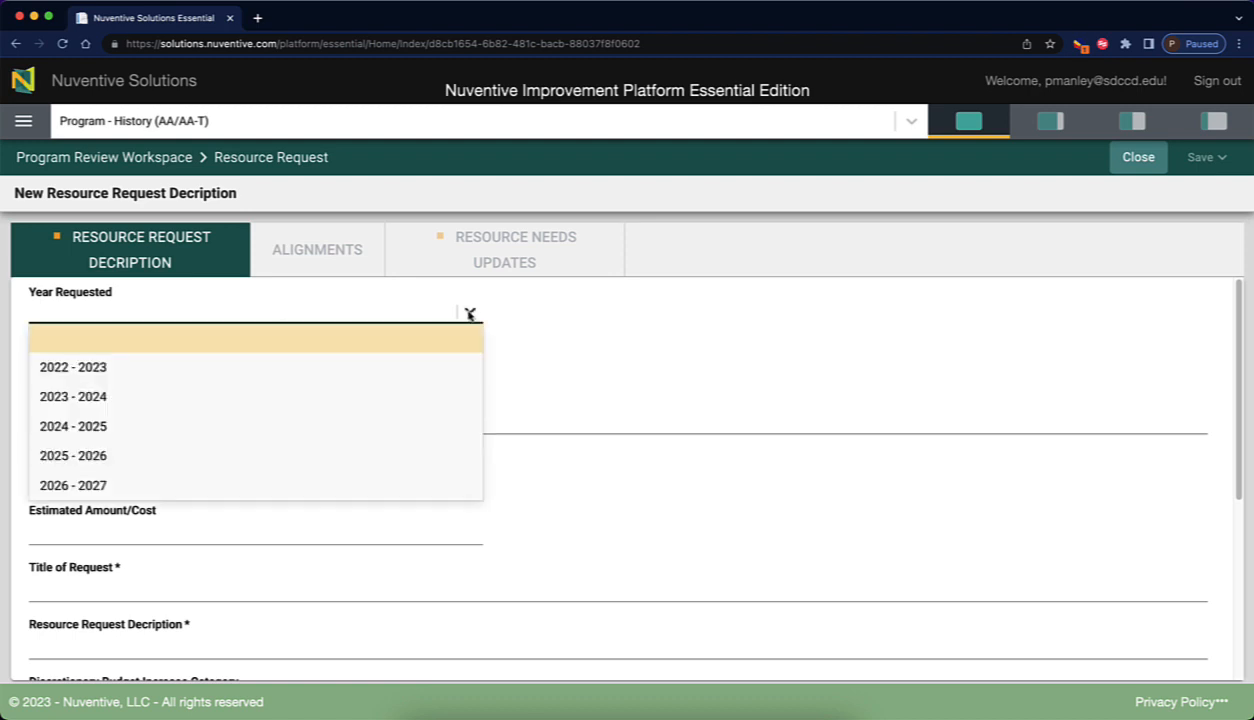
{"action": "left_click", "coordinate": [389, 366]}
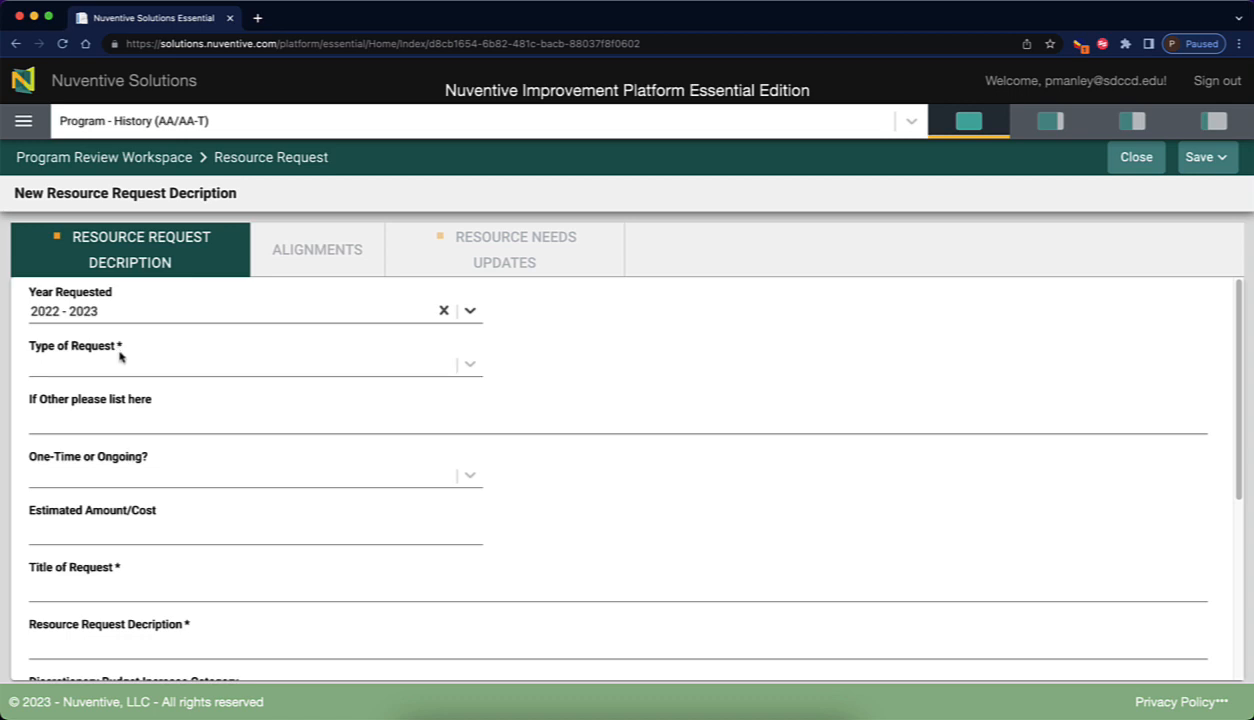
- Examine the available request types and the field for describing an Other type
{"action": "left_click", "coordinate": [470, 368]}
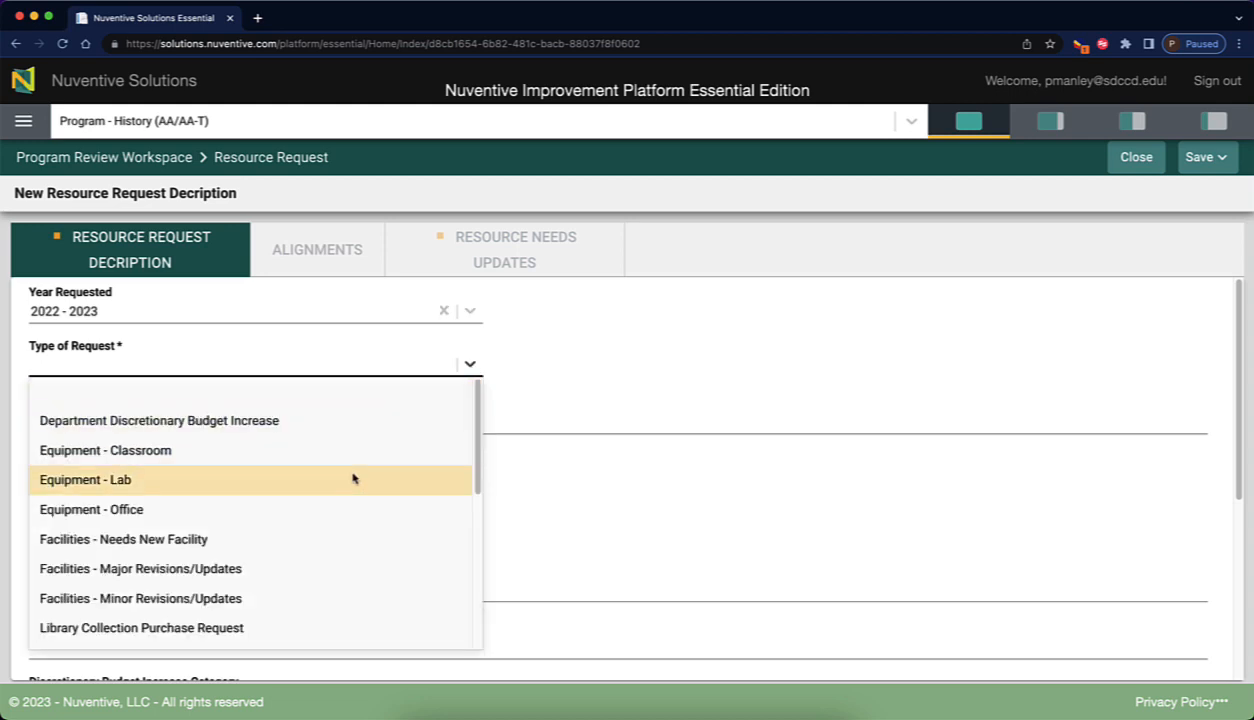
{"action": "scroll", "coordinate": [352, 478], "scroll_direction": "down", "scroll_amount": 5}
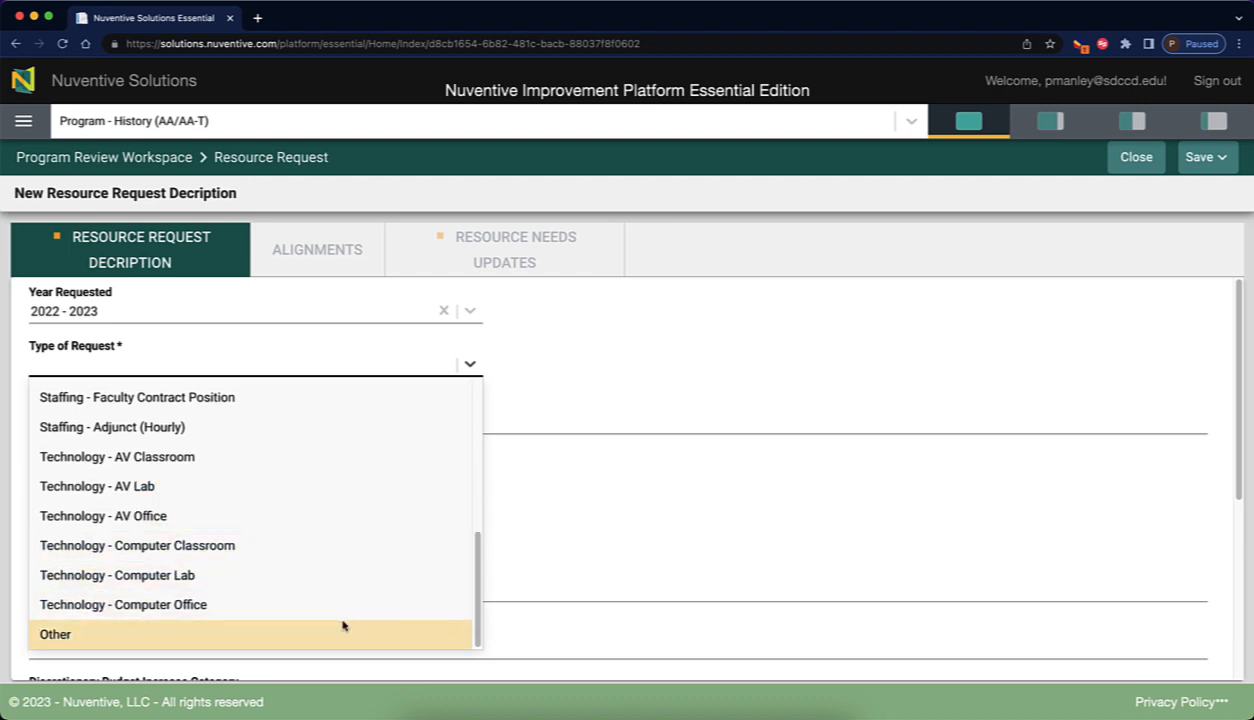
{"action": "scroll", "coordinate": [342, 496], "scroll_direction": "up", "scroll_amount": 3}
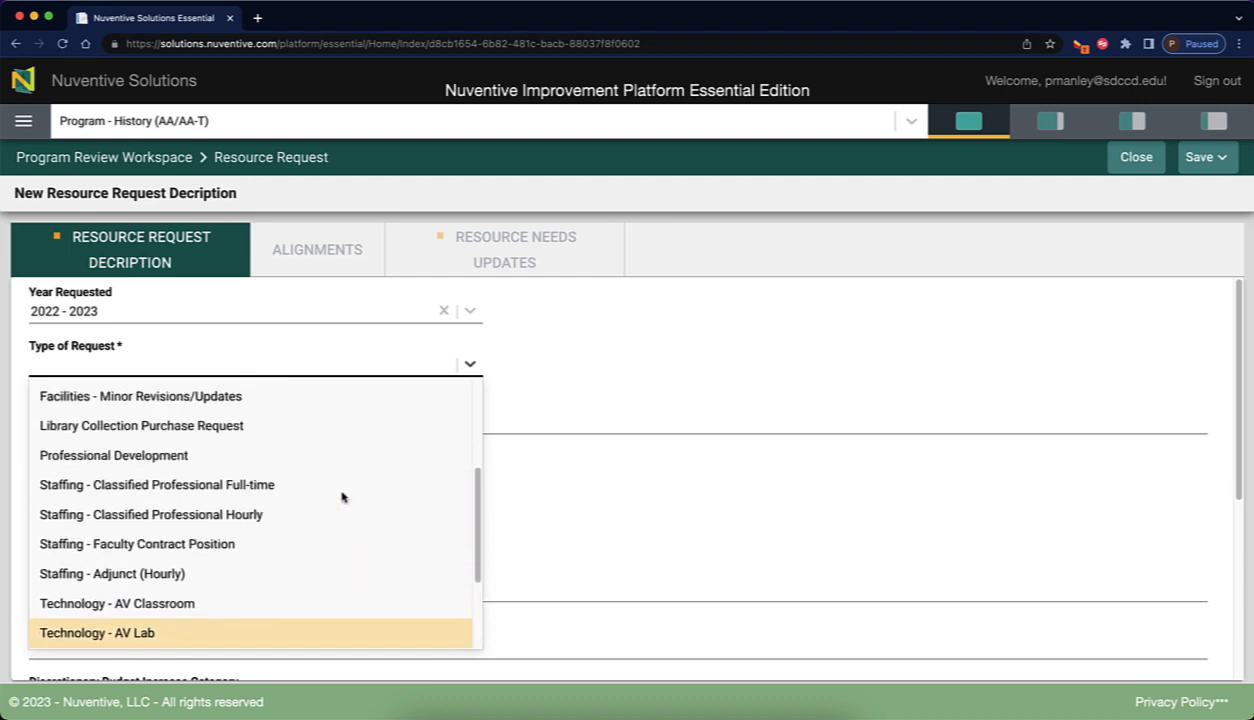
{"action": "scroll", "coordinate": [342, 497], "scroll_direction": "up", "scroll_amount": 3}
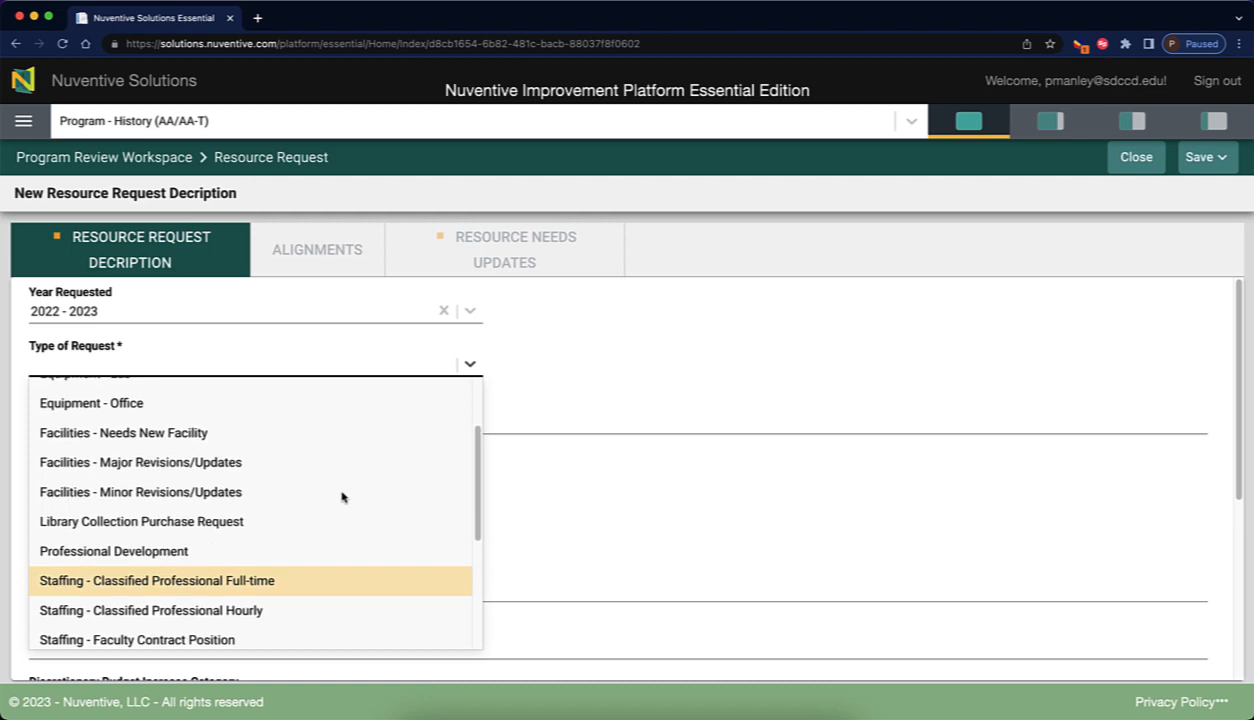
{"action": "scroll", "coordinate": [342, 497], "scroll_direction": "down", "scroll_amount": 5}
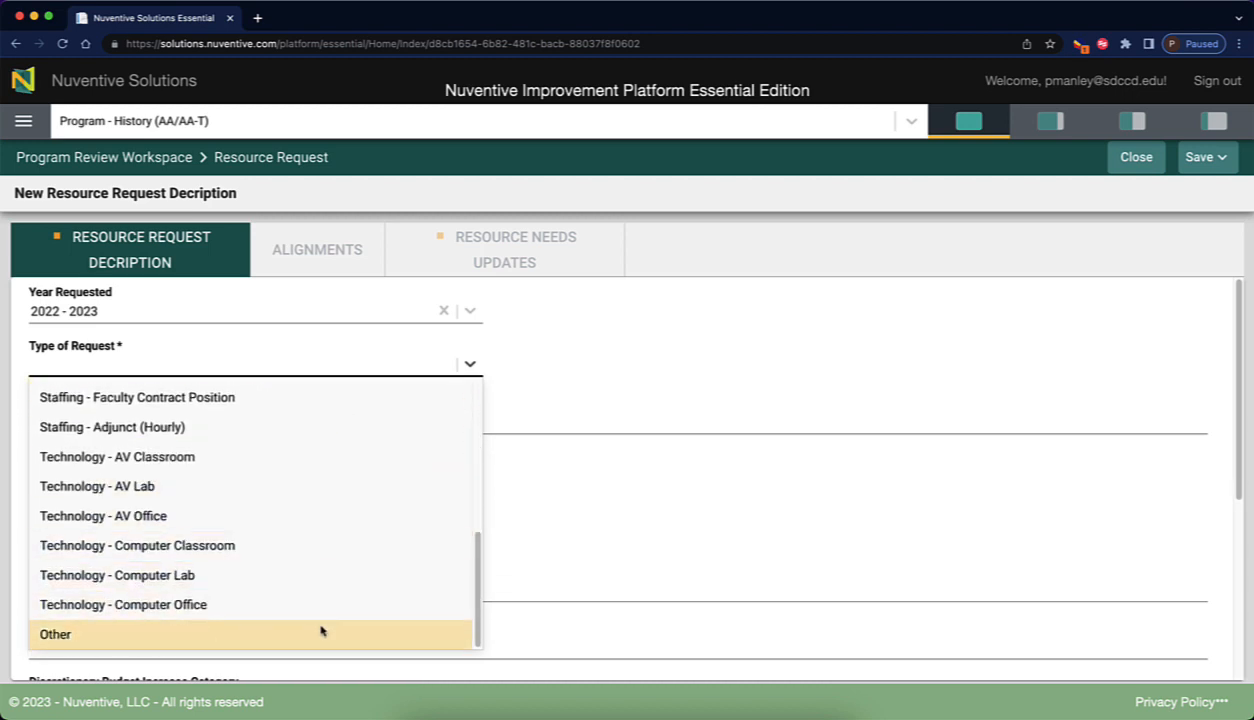
{"action": "left_click", "coordinate": [578, 502]}
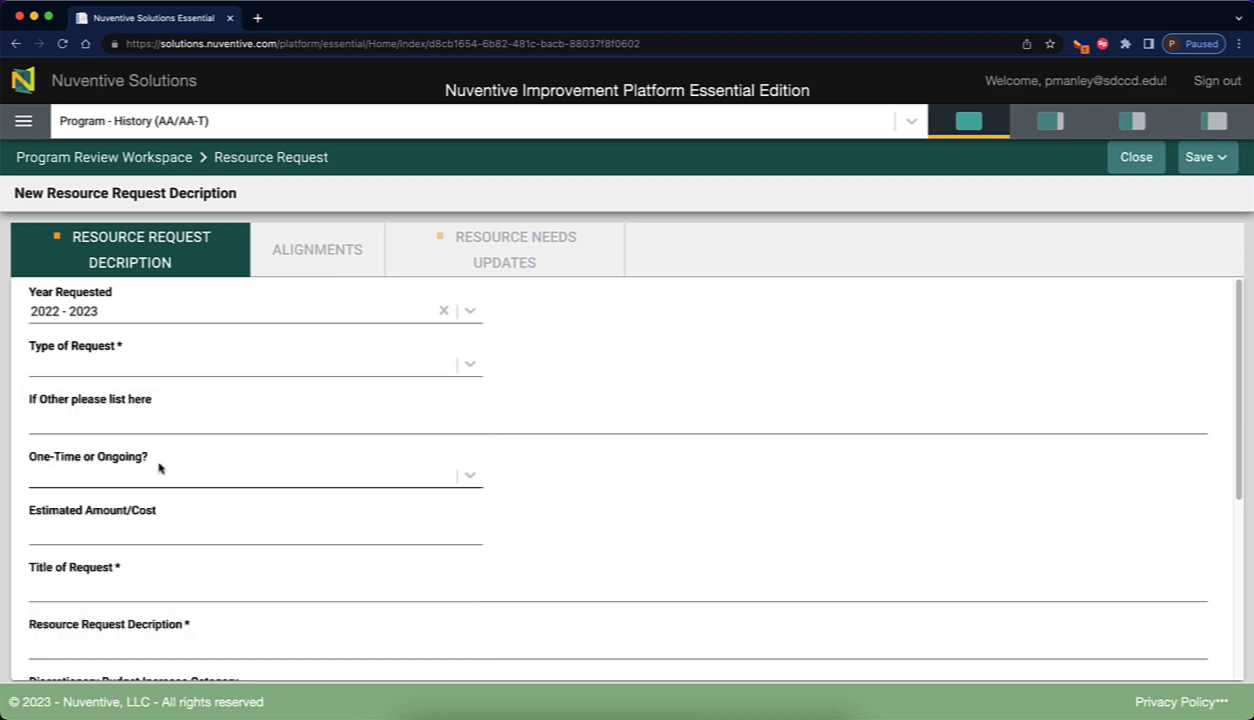
{"action": "left_click", "coordinate": [65, 420]}
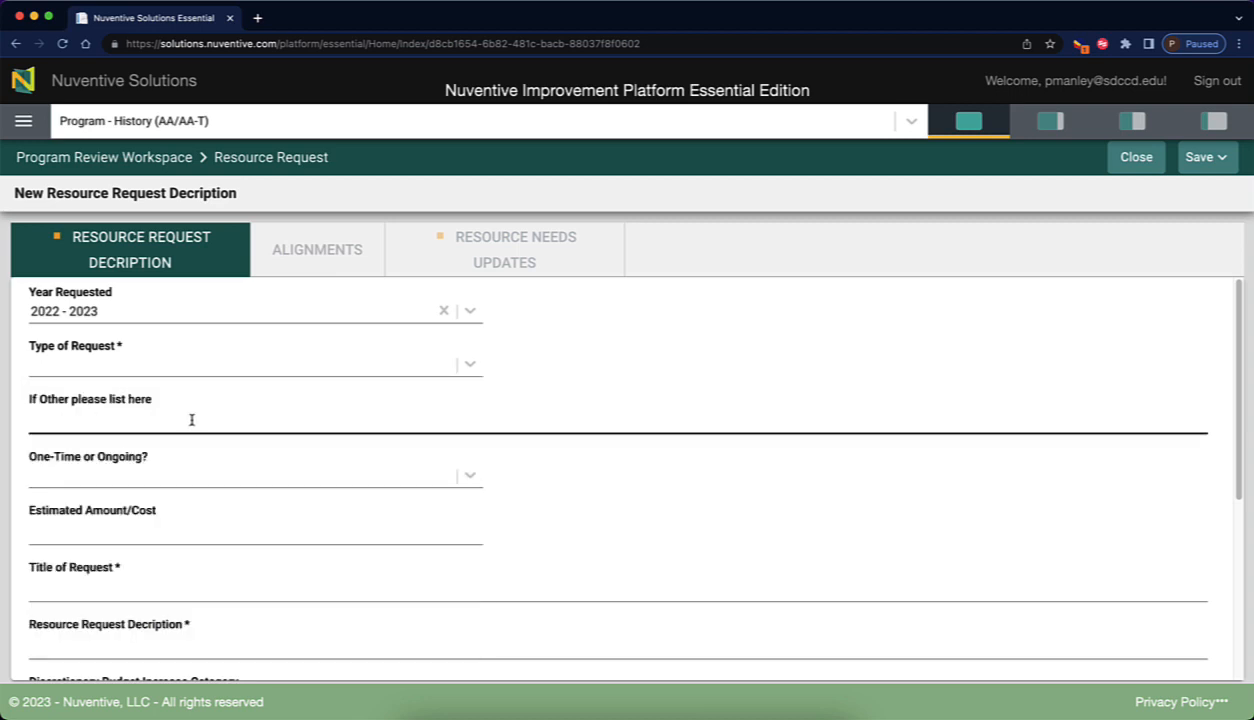
{"action": "left_click", "coordinate": [406, 386]}
- Set the Type of Request to Equipment - Office and mark the request as One-Time
{"action": "left_click", "coordinate": [470, 364]}
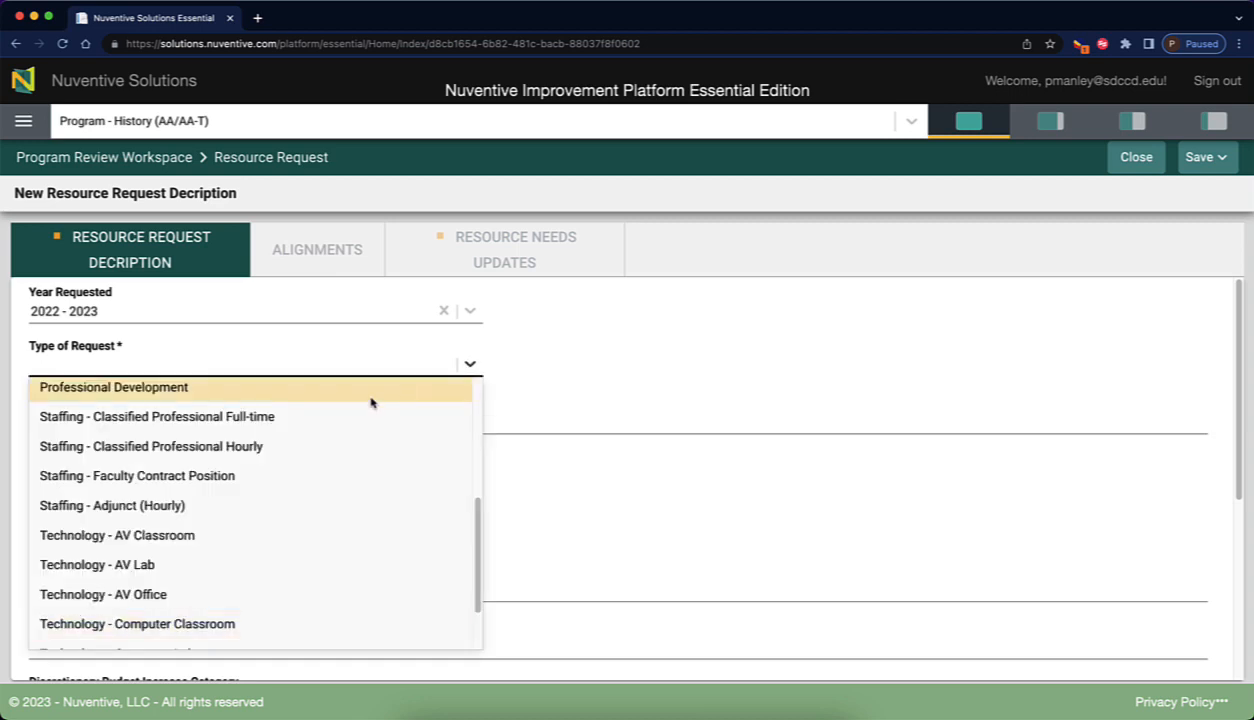
{"action": "scroll", "coordinate": [314, 480], "scroll_direction": "up", "scroll_amount": 5}
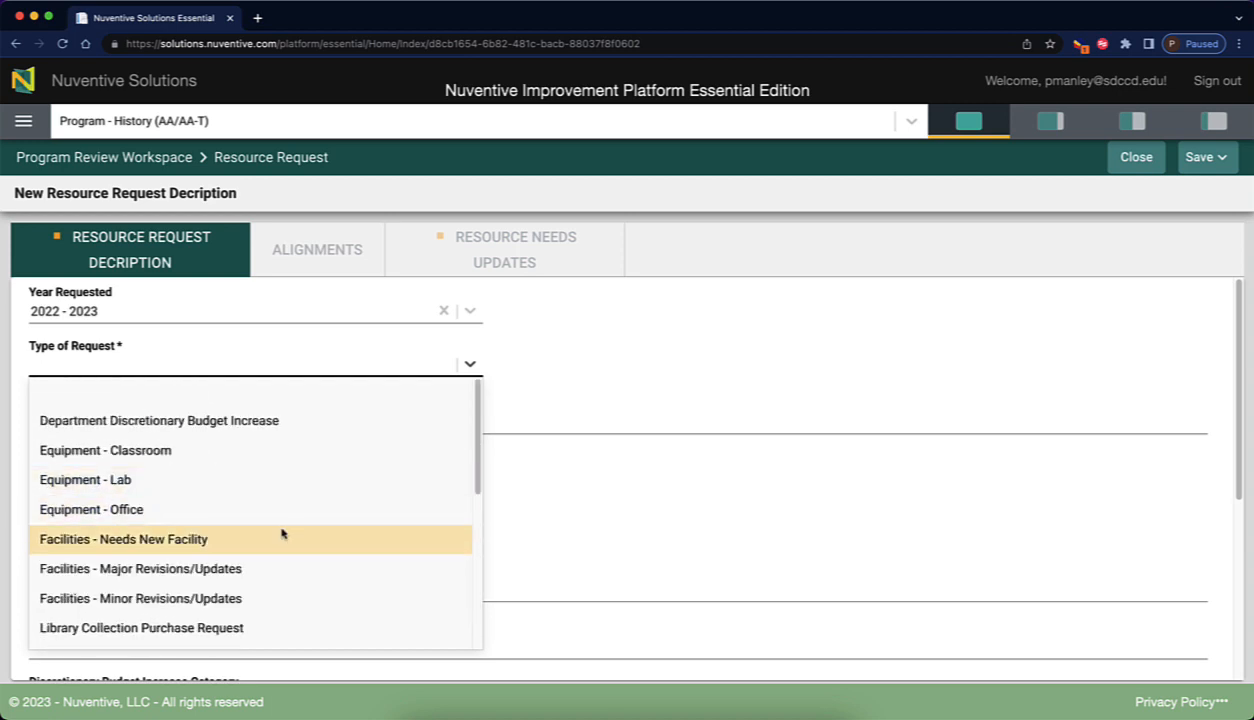
{"action": "left_click", "coordinate": [273, 507]}
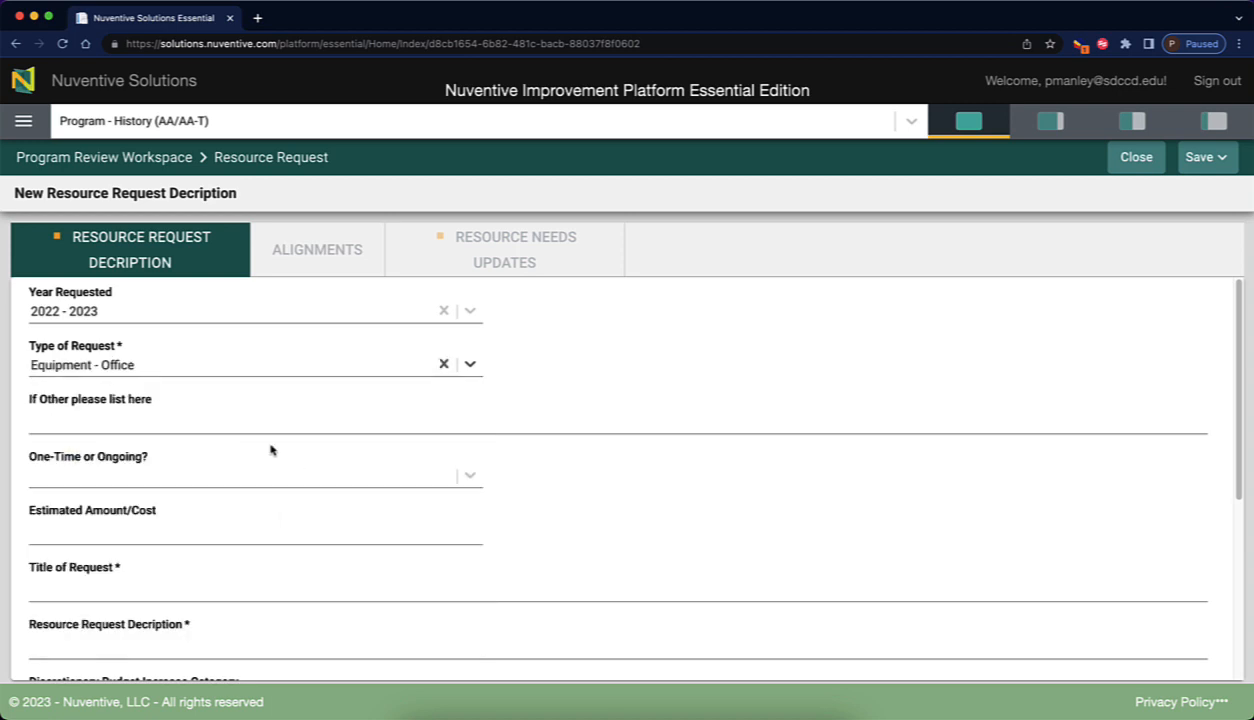
{"action": "left_click", "coordinate": [169, 476]}
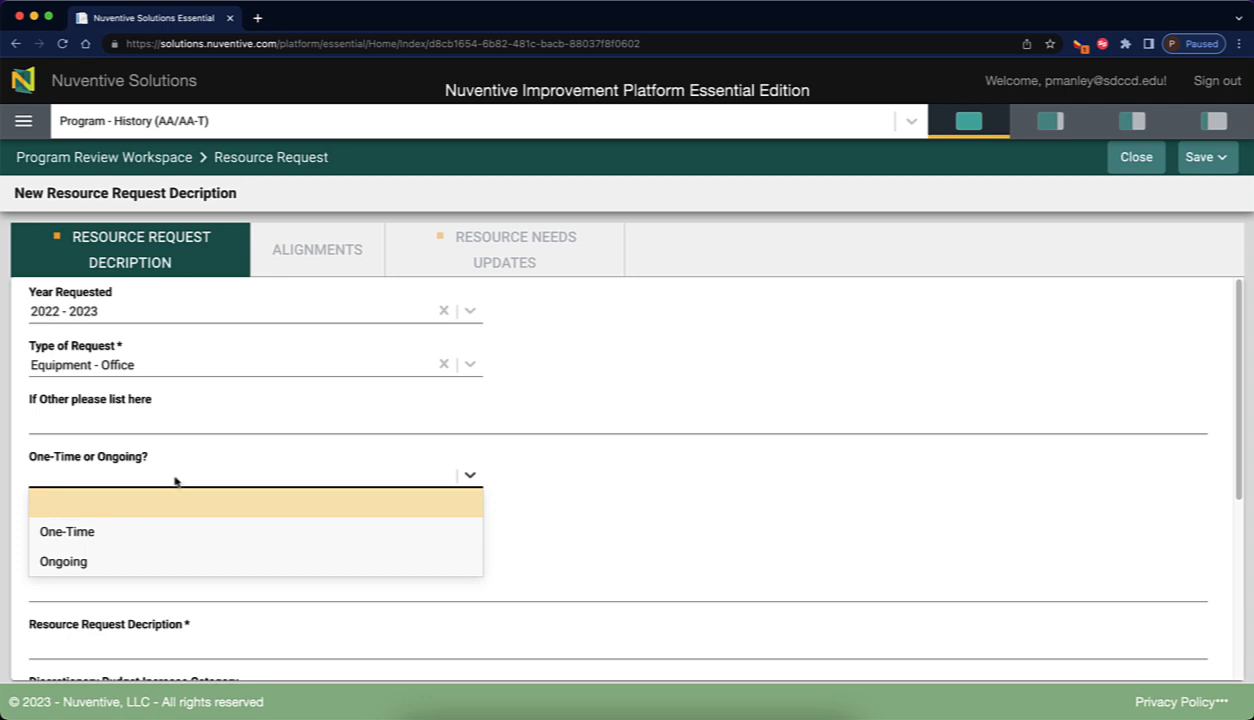
{"action": "left_click", "coordinate": [97, 533]}
- Enter an estimated cost of 1000.00 and title the request COLOR SCANNER
{"action": "left_click", "coordinate": [97, 531]}
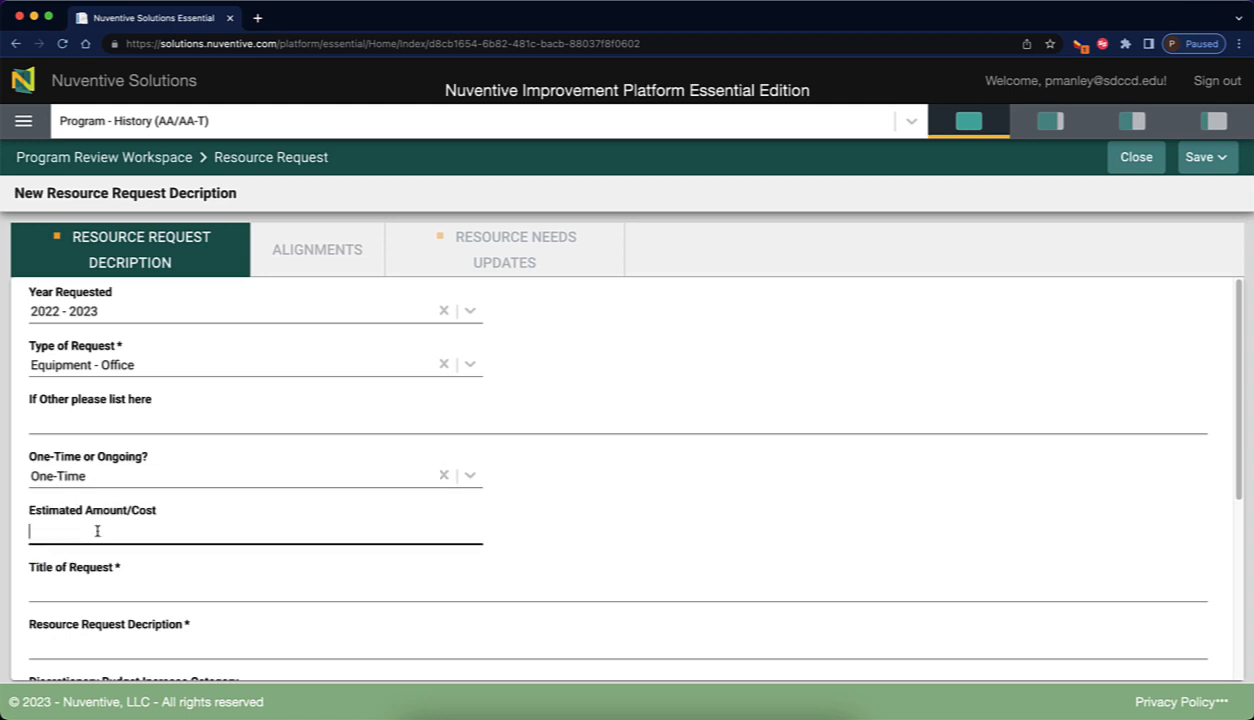
{"action": "type", "text": "1000.00"}
{"action": "left_click", "coordinate": [110, 583]}
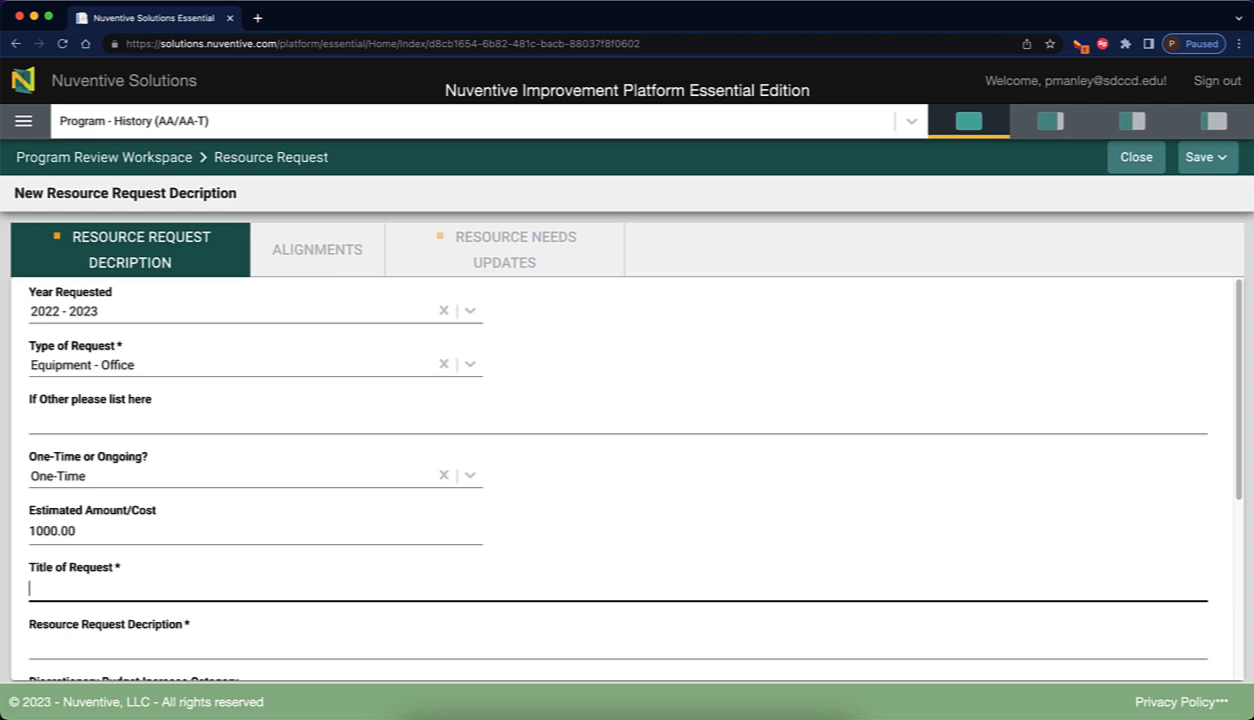
{"action": "type", "text": "COLOR SCANNER"}
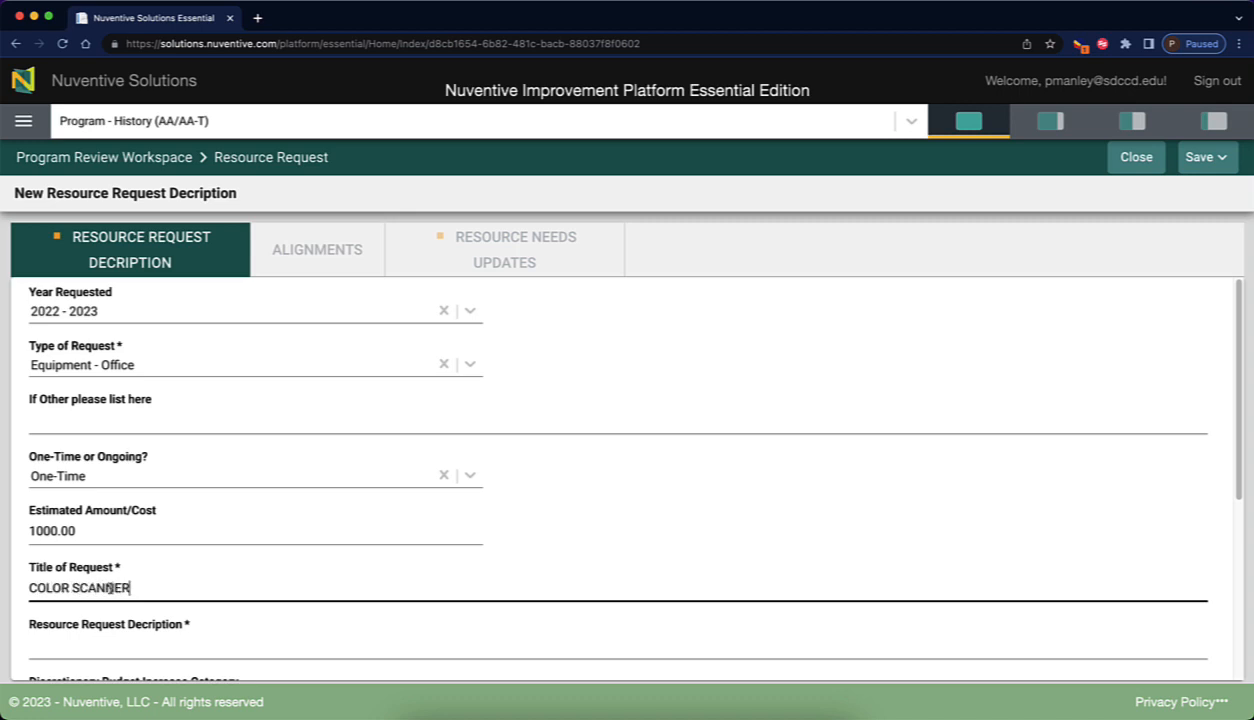
- Enter "HP 2005 Color Scanner with document feeder." as the resource request description
{"action": "left_click", "coordinate": [69, 650]}
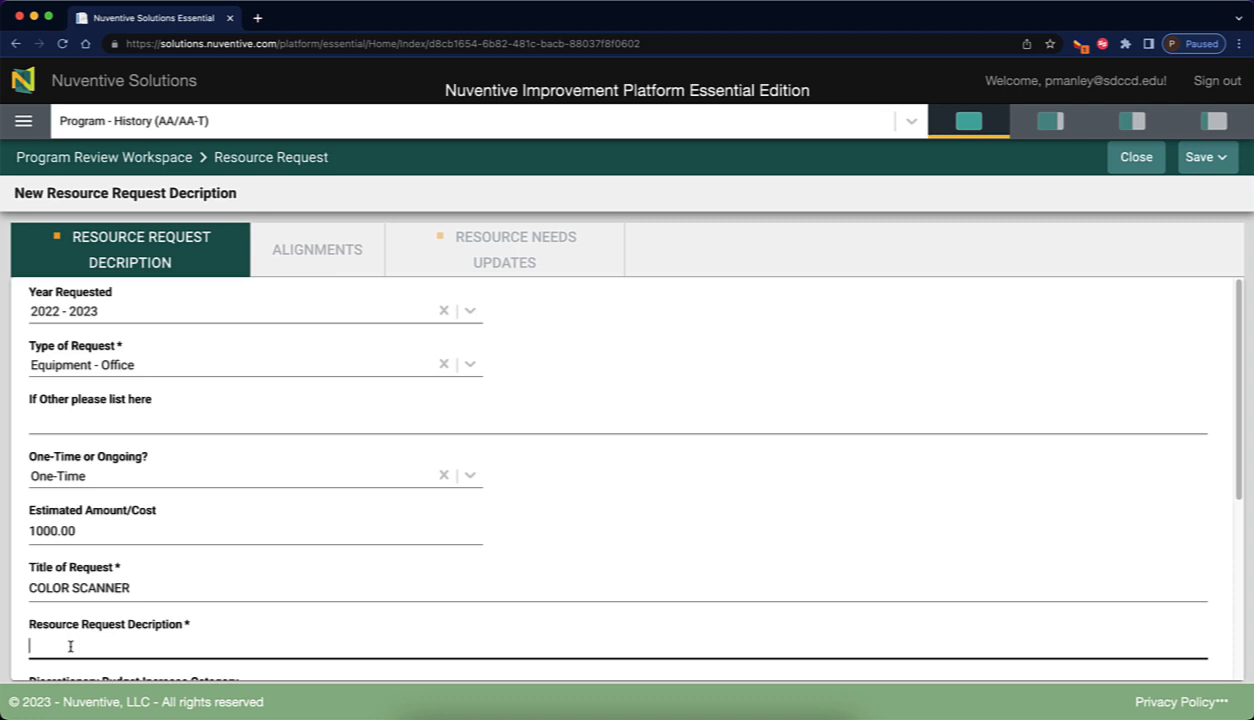
{"action": "type", "text": "HP 2005 Color Scanner wit"}
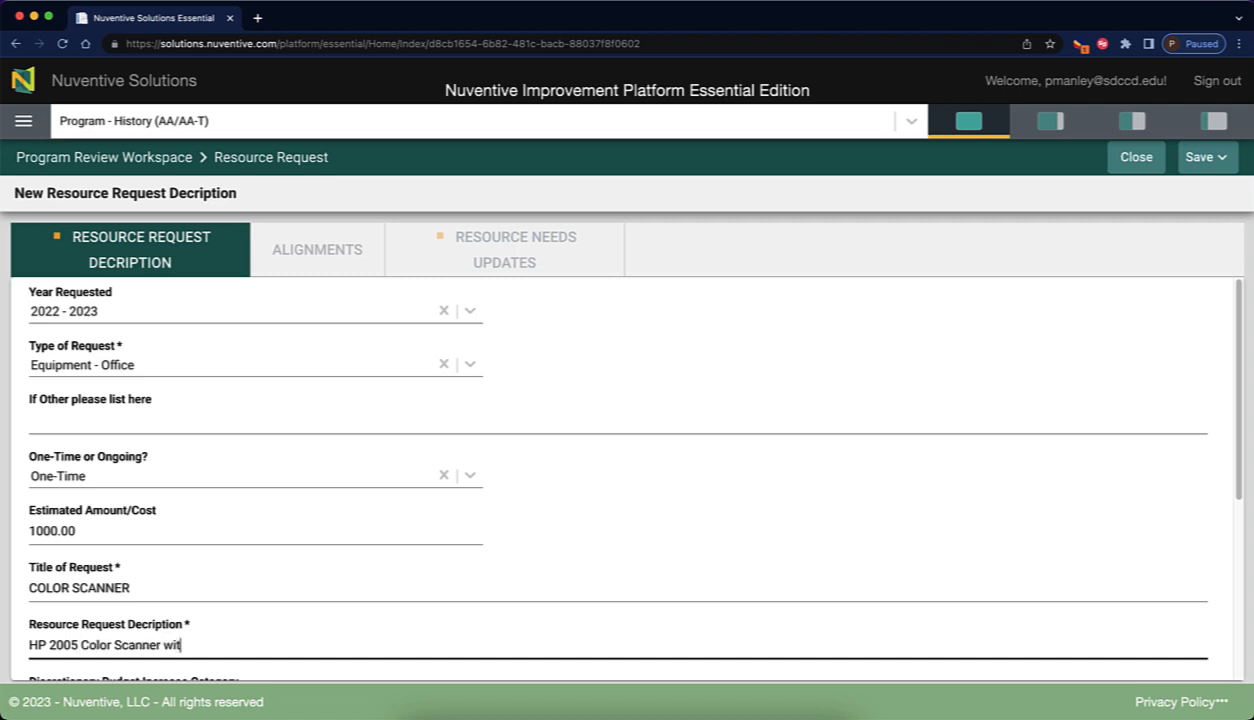
{"action": "type", "text": "h document feeder."}
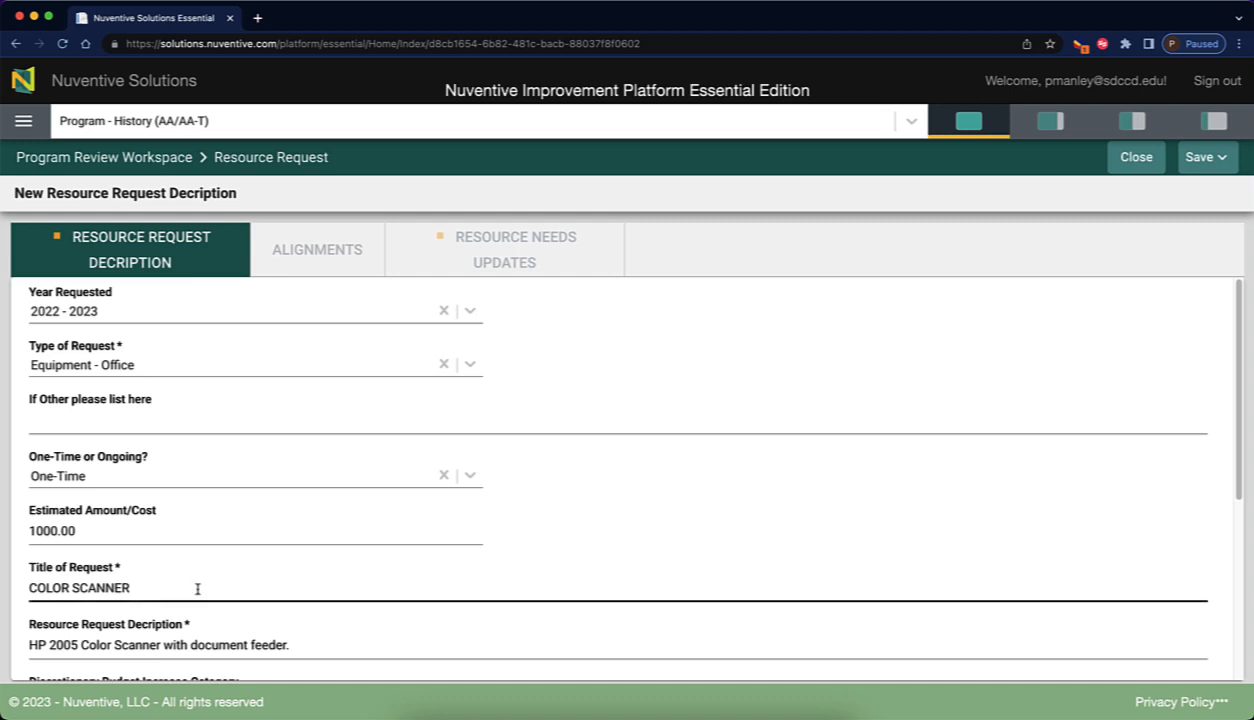
- Check the Discretionary Budget Increase Category field and the related request type options
{"action": "scroll", "coordinate": [176, 583], "scroll_direction": "down", "scroll_amount": 1}
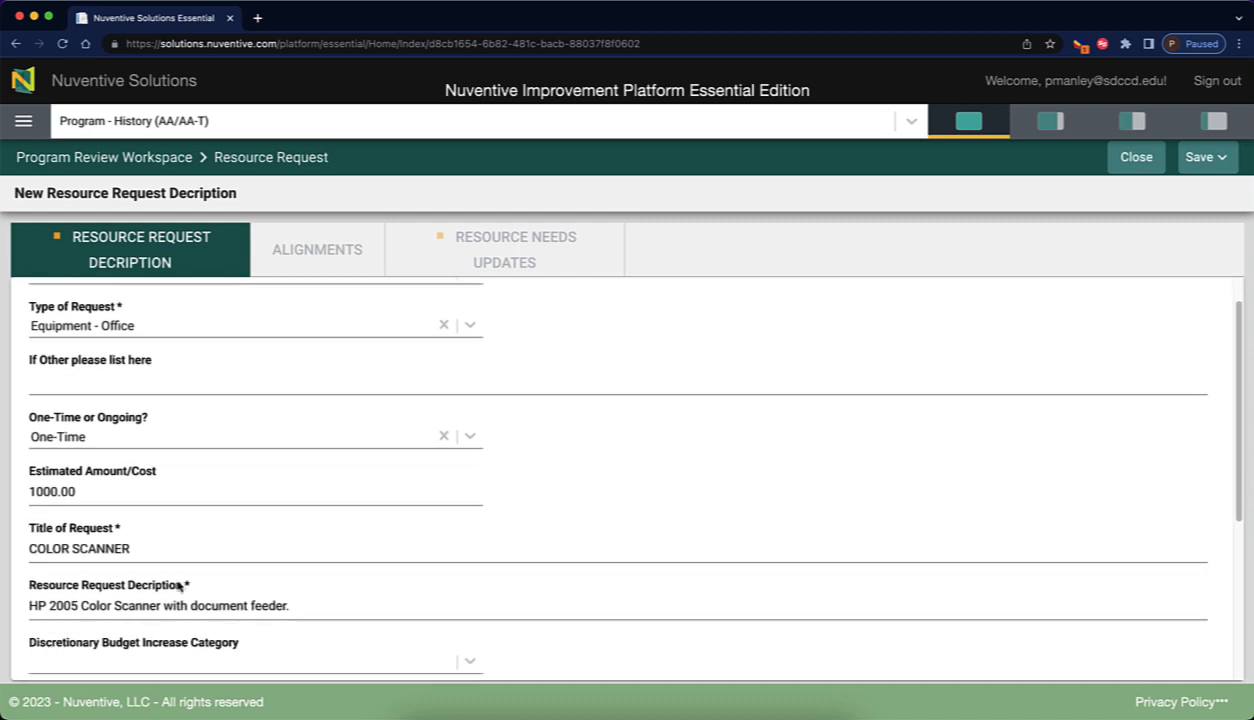
{"action": "scroll", "coordinate": [358, 611], "scroll_direction": "down", "scroll_amount": 2}
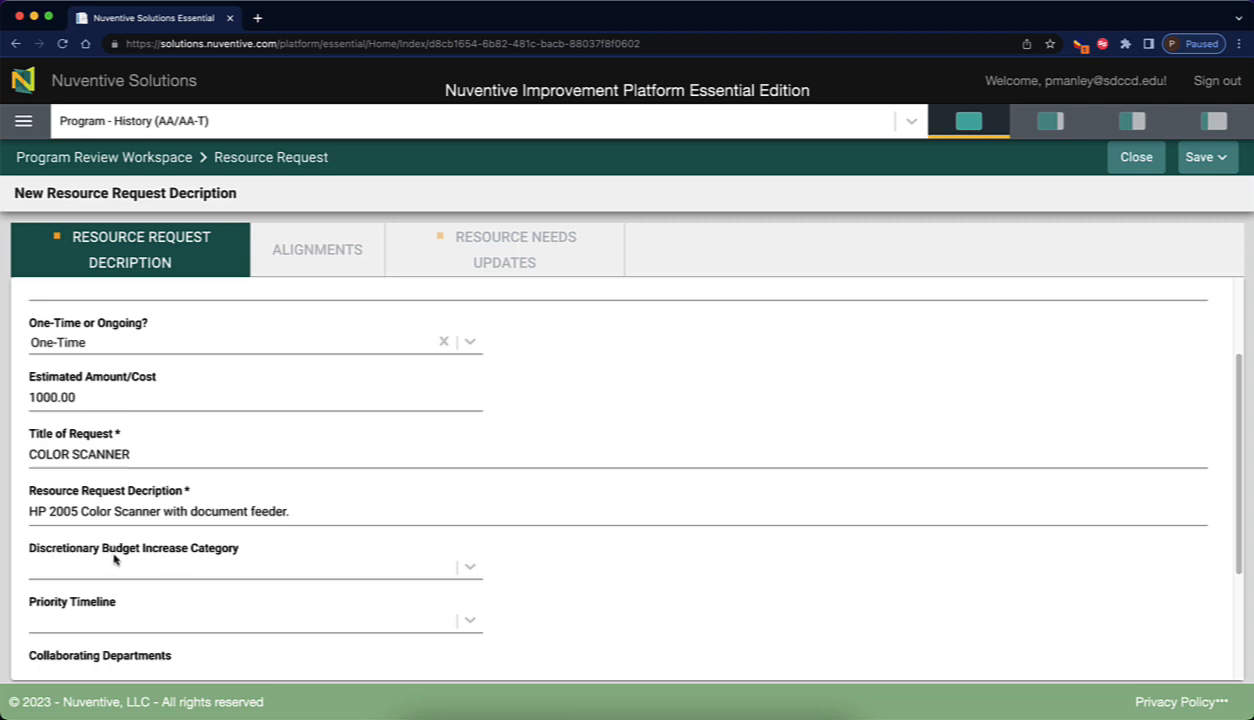
{"action": "scroll", "coordinate": [287, 442], "scroll_direction": "up", "scroll_amount": 3}
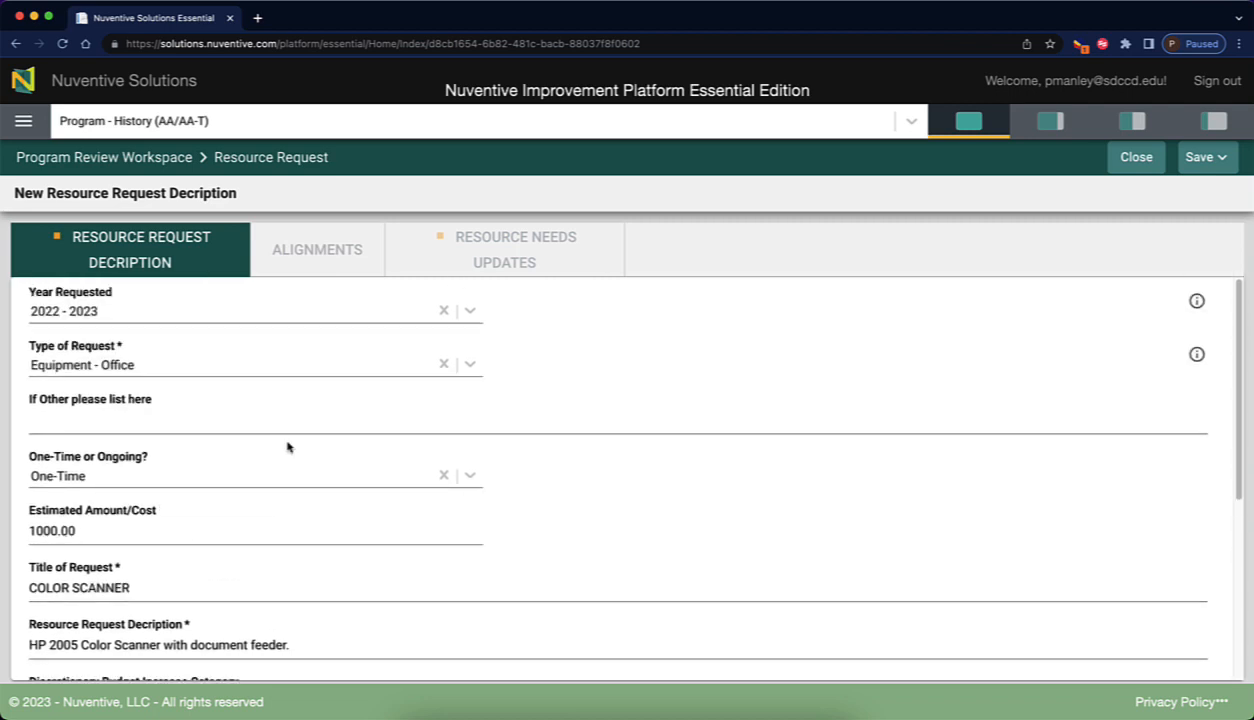
{"action": "left_click", "coordinate": [476, 366]}
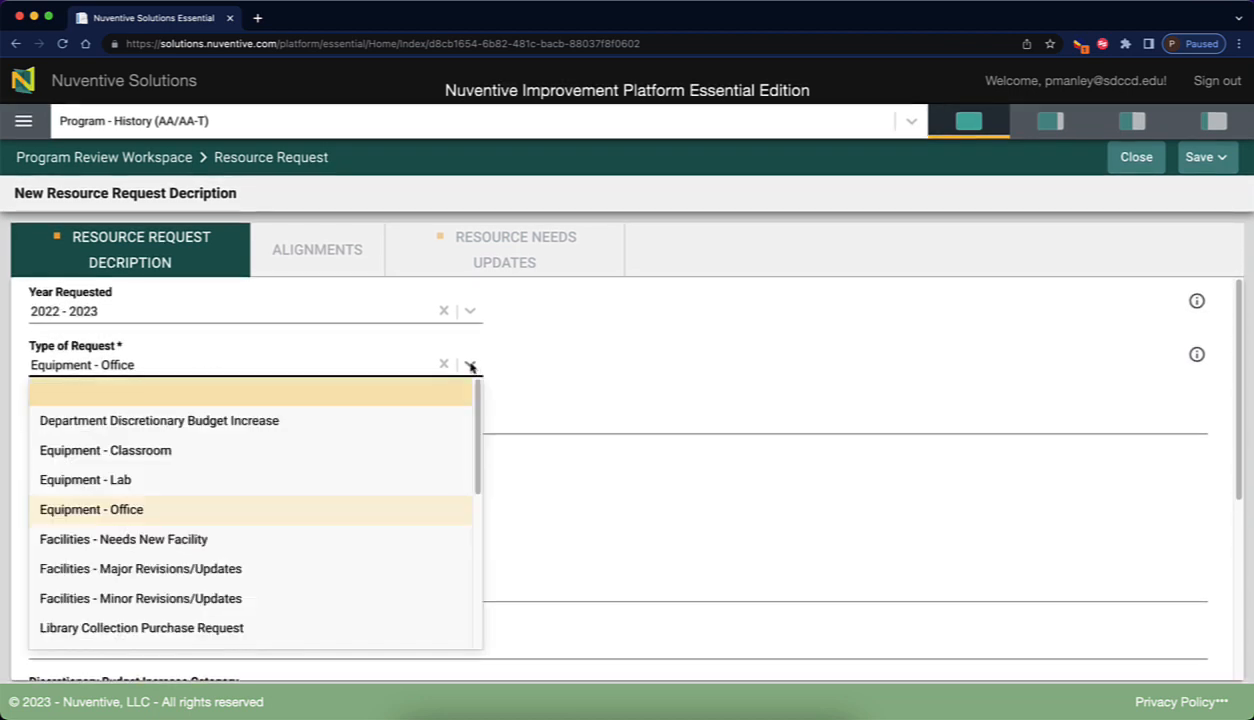
{"action": "left_click", "coordinate": [560, 387]}
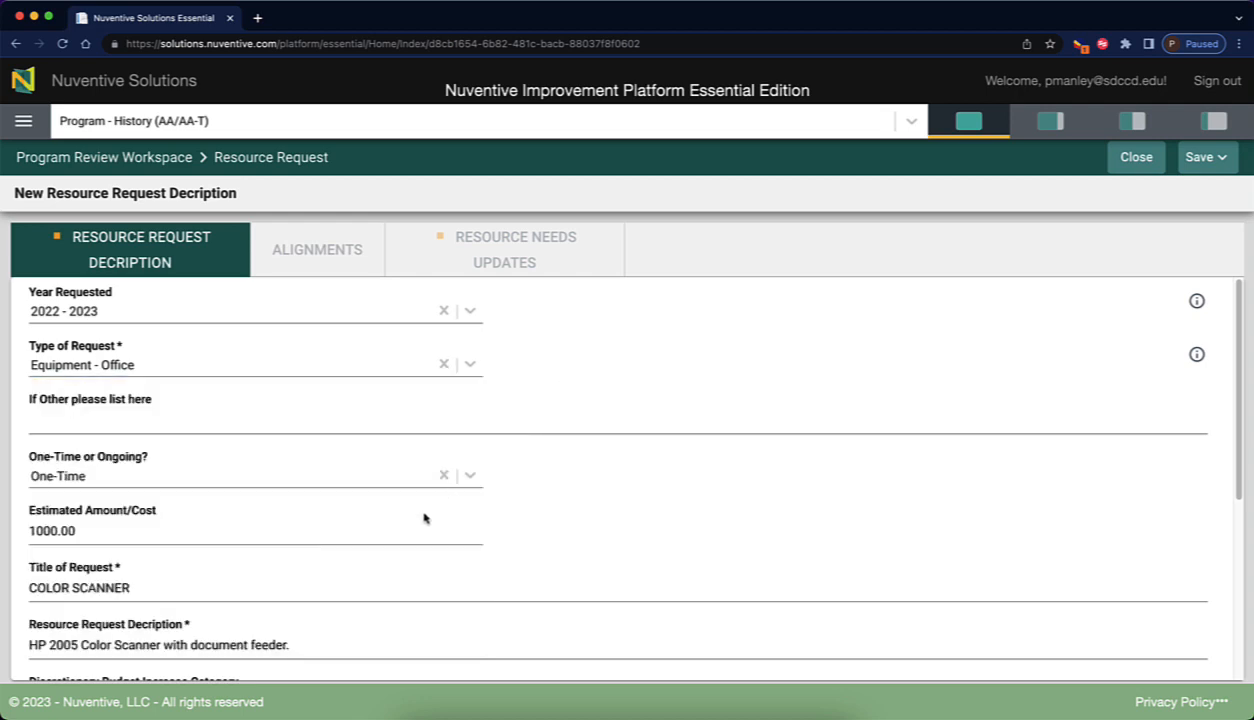
- Review the Discretionary Budget Increase Category options and guidance without choosing a category
{"action": "scroll", "coordinate": [423, 515], "scroll_direction": "down", "scroll_amount": 4}
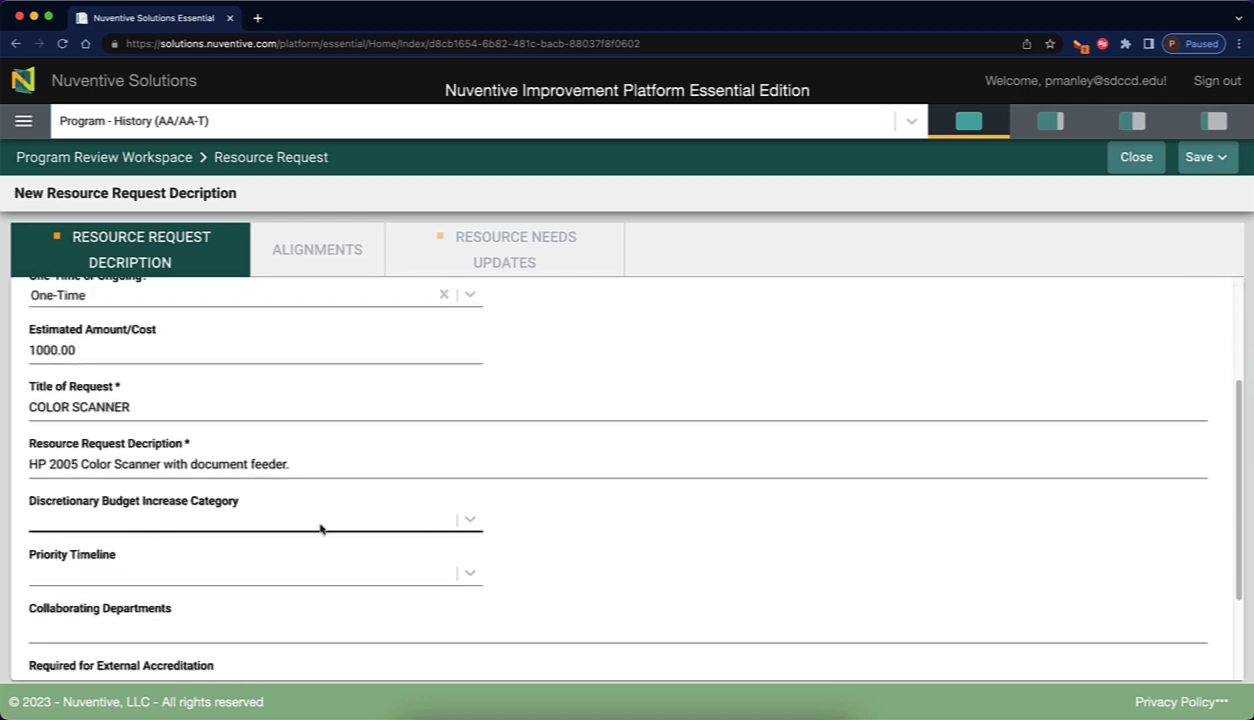
{"action": "left_click", "coordinate": [470, 521]}
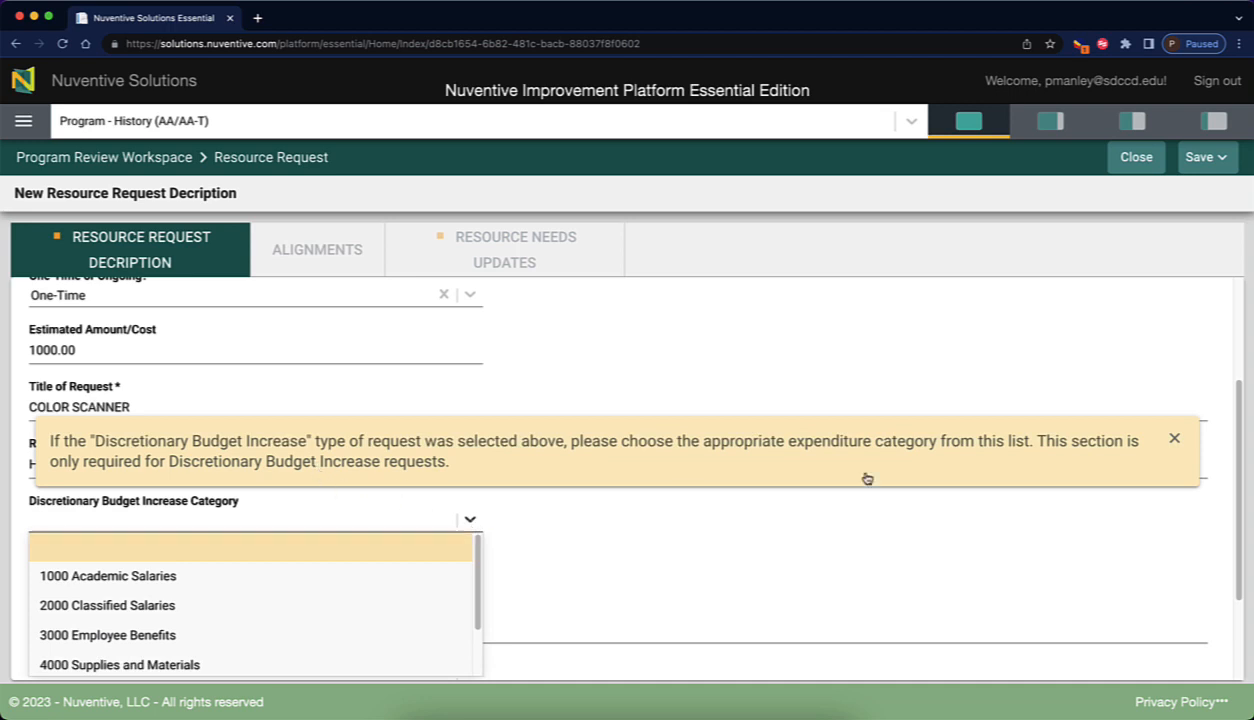
{"action": "left_click", "coordinate": [1177, 439]}
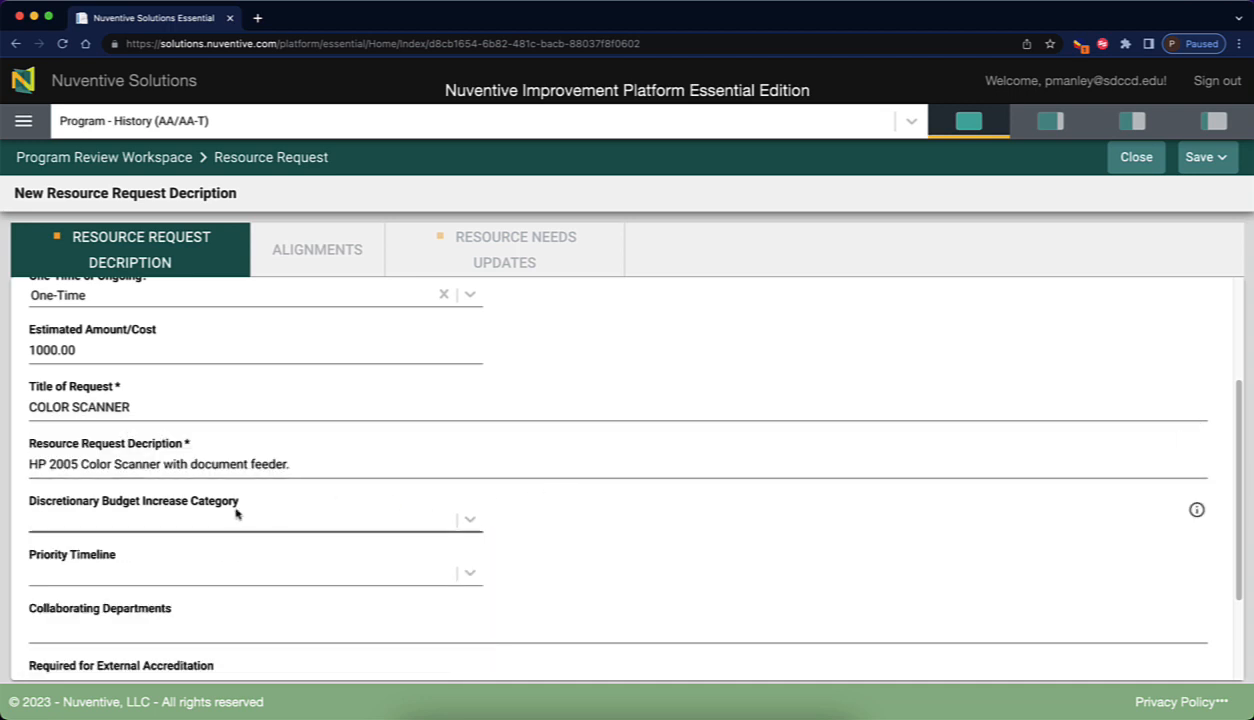
{"action": "scroll", "coordinate": [291, 468], "scroll_direction": "up", "scroll_amount": 3}
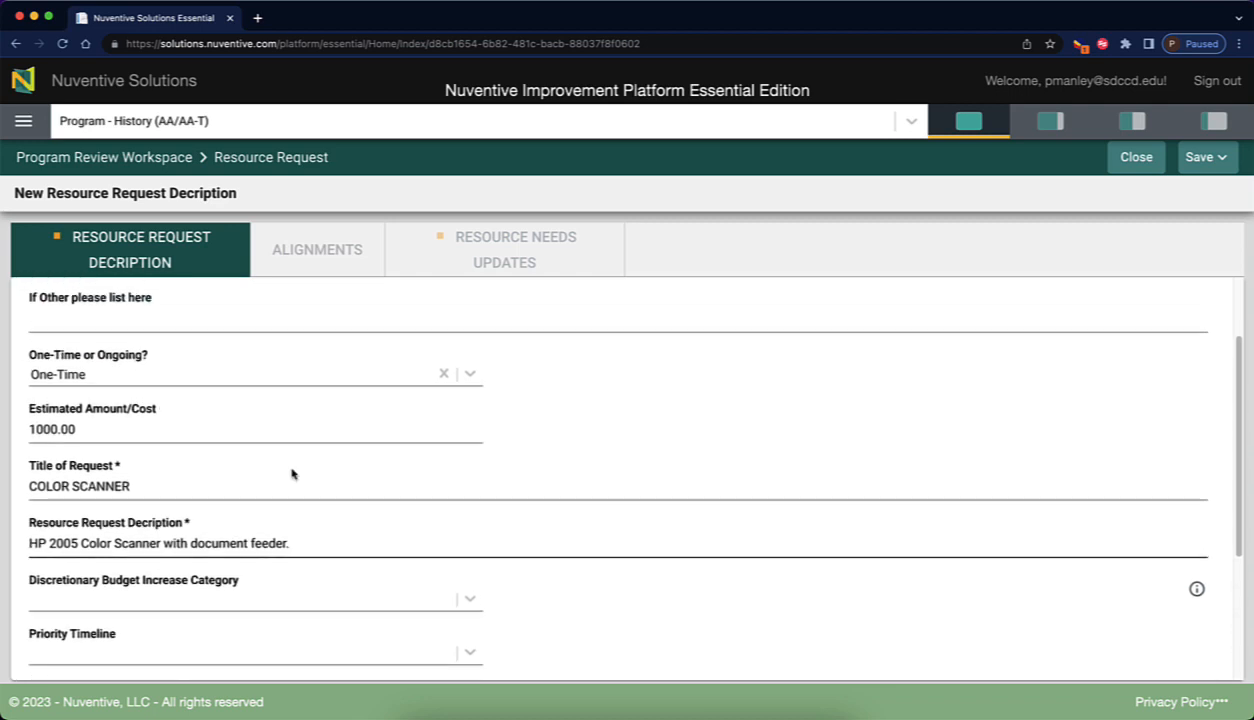
{"action": "scroll", "coordinate": [262, 490], "scroll_direction": "down", "scroll_amount": 2}
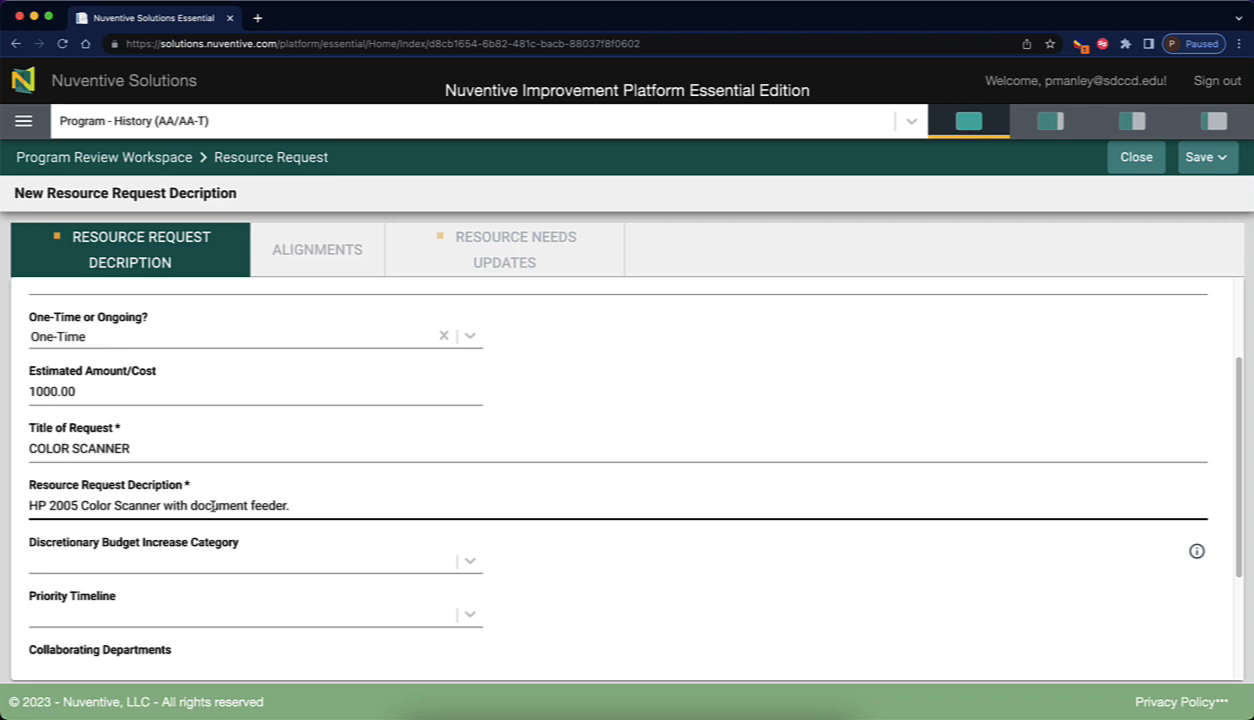
- Set the request's Priority Timeline to 0 - 2 Years
{"action": "left_click", "coordinate": [470, 624]}
{"action": "scroll", "coordinate": [615, 582], "scroll_direction": "down", "scroll_amount": 2}
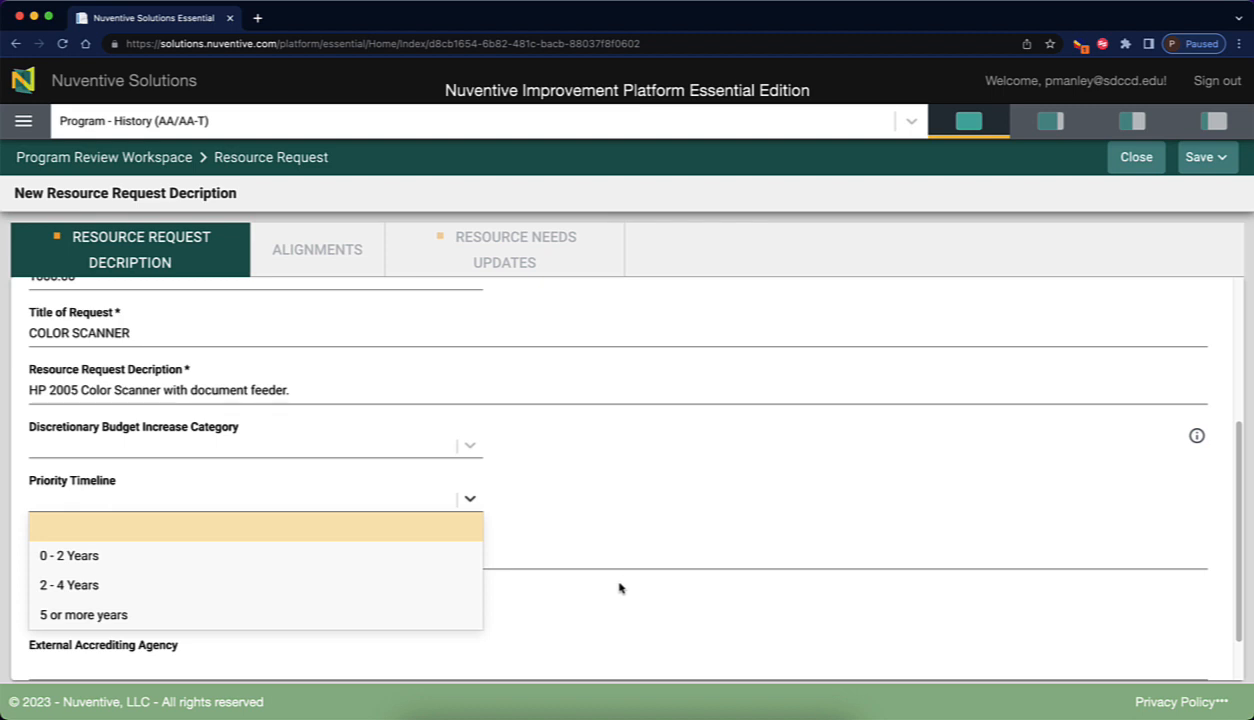
{"action": "left_click", "coordinate": [154, 556]}
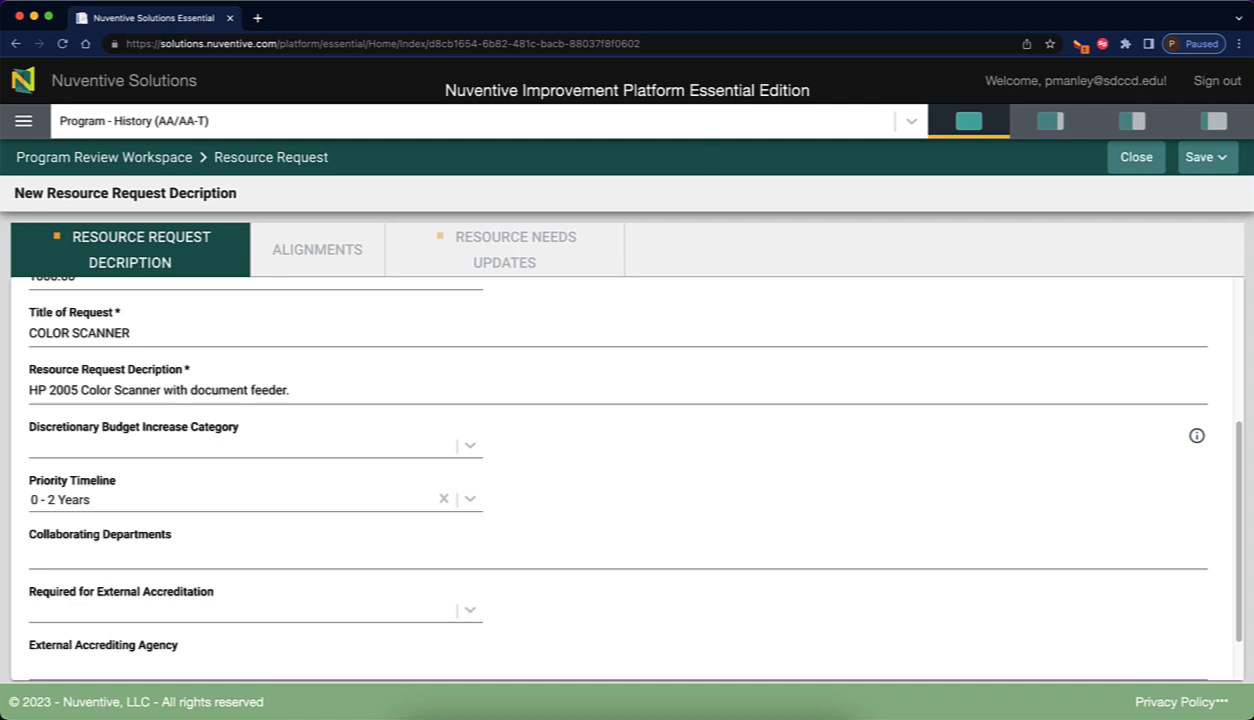
{"action": "left_click", "coordinate": [860, 1]}
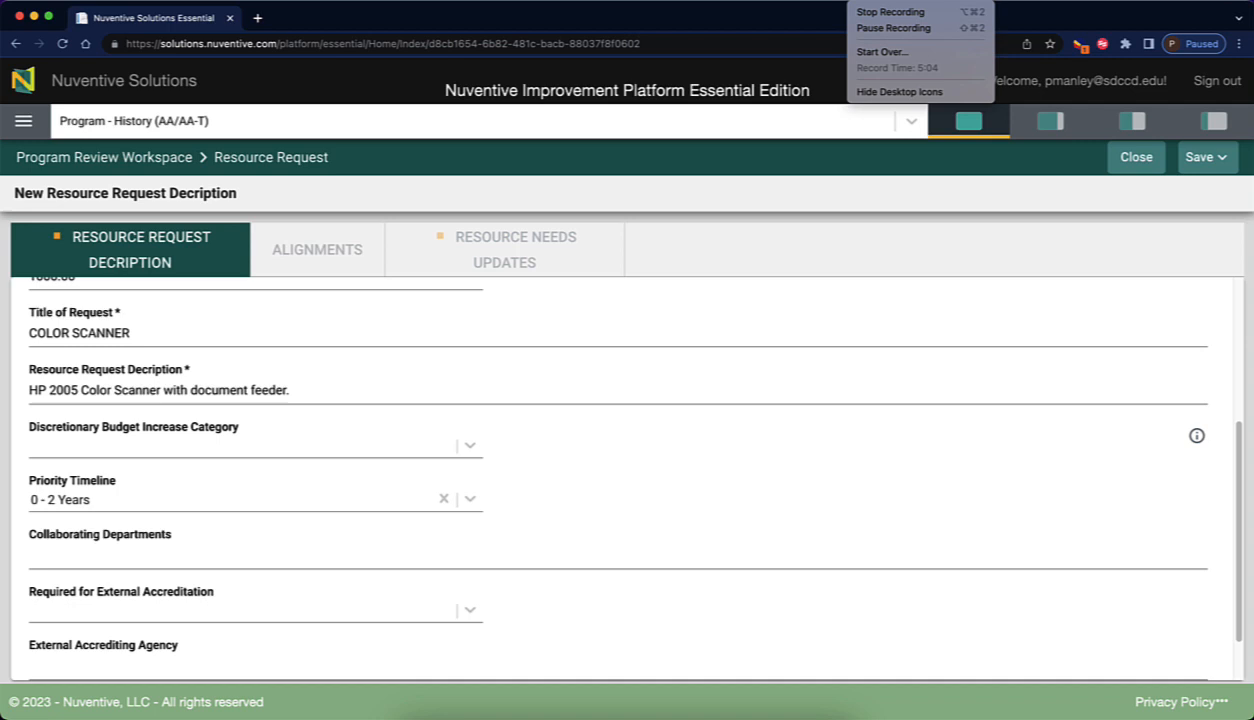
{"action": "left_click", "coordinate": [867, 27]}
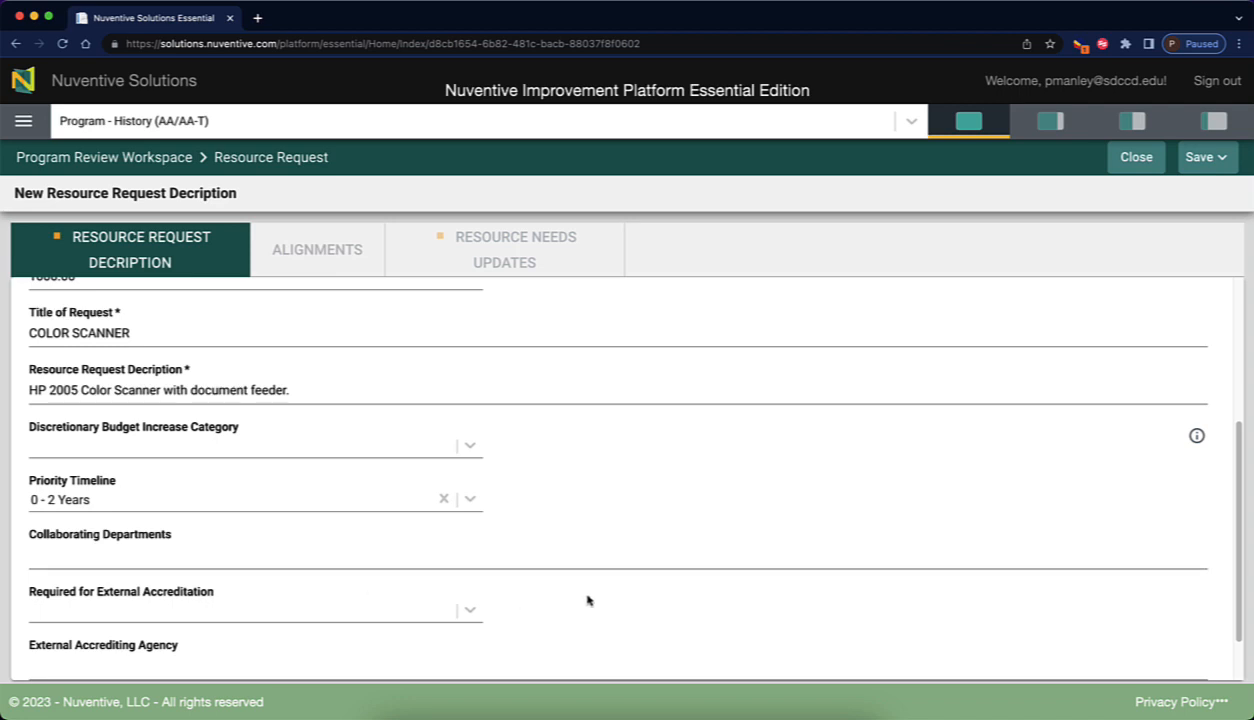
- Examine the Required for External Accreditation options and the accrediting agency and notes fields, leaving them blank
{"action": "scroll", "coordinate": [585, 595], "scroll_direction": "down", "scroll_amount": 2}
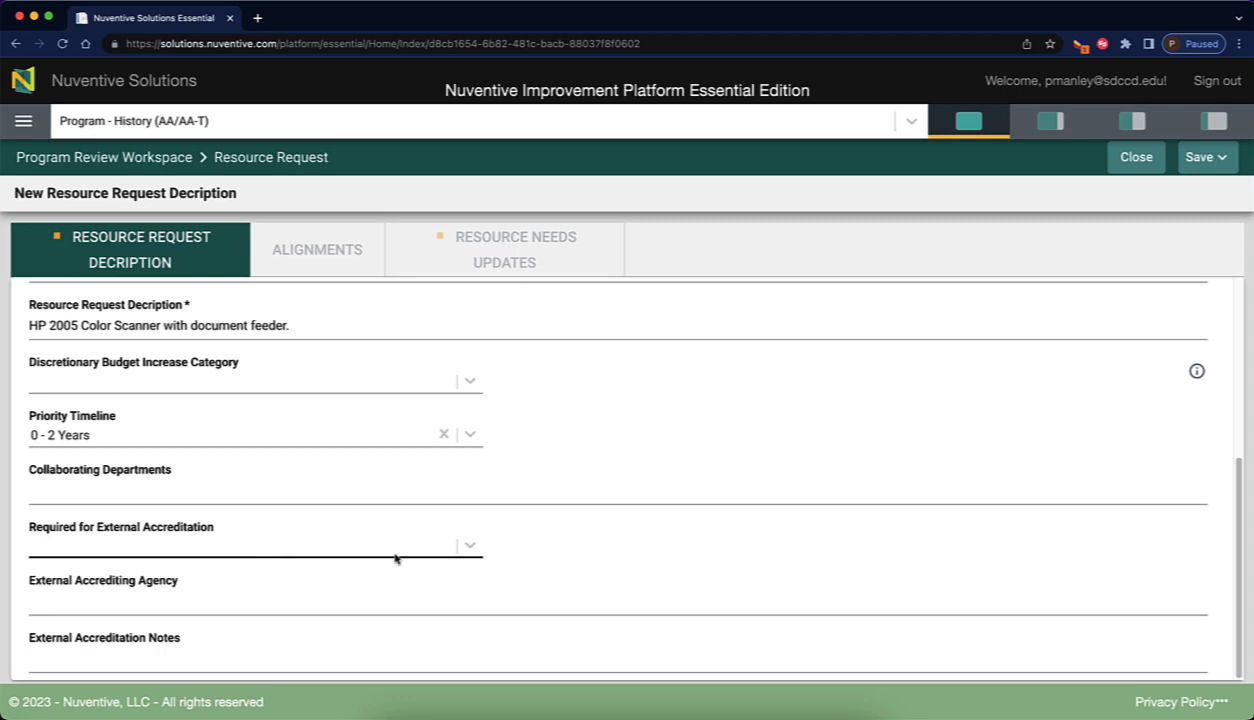
{"action": "left_click", "coordinate": [469, 546]}
{"action": "left_click", "coordinate": [586, 540]}
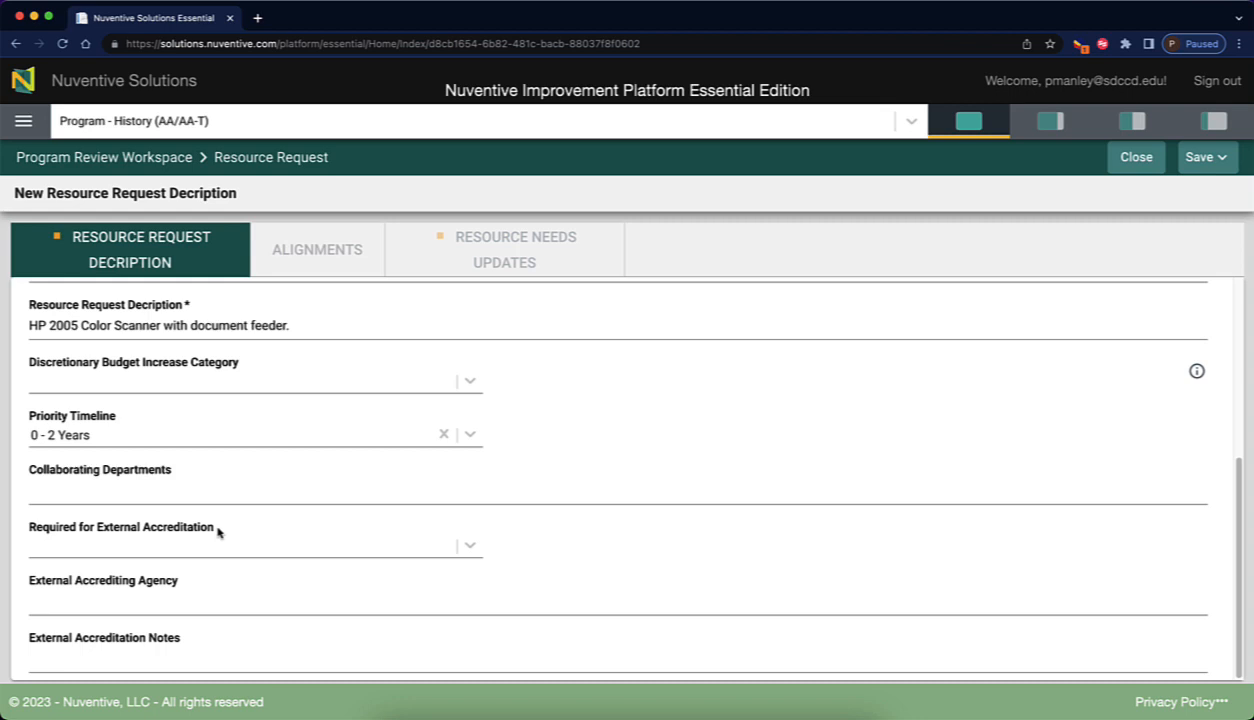
{"action": "left_click", "coordinate": [35, 603]}
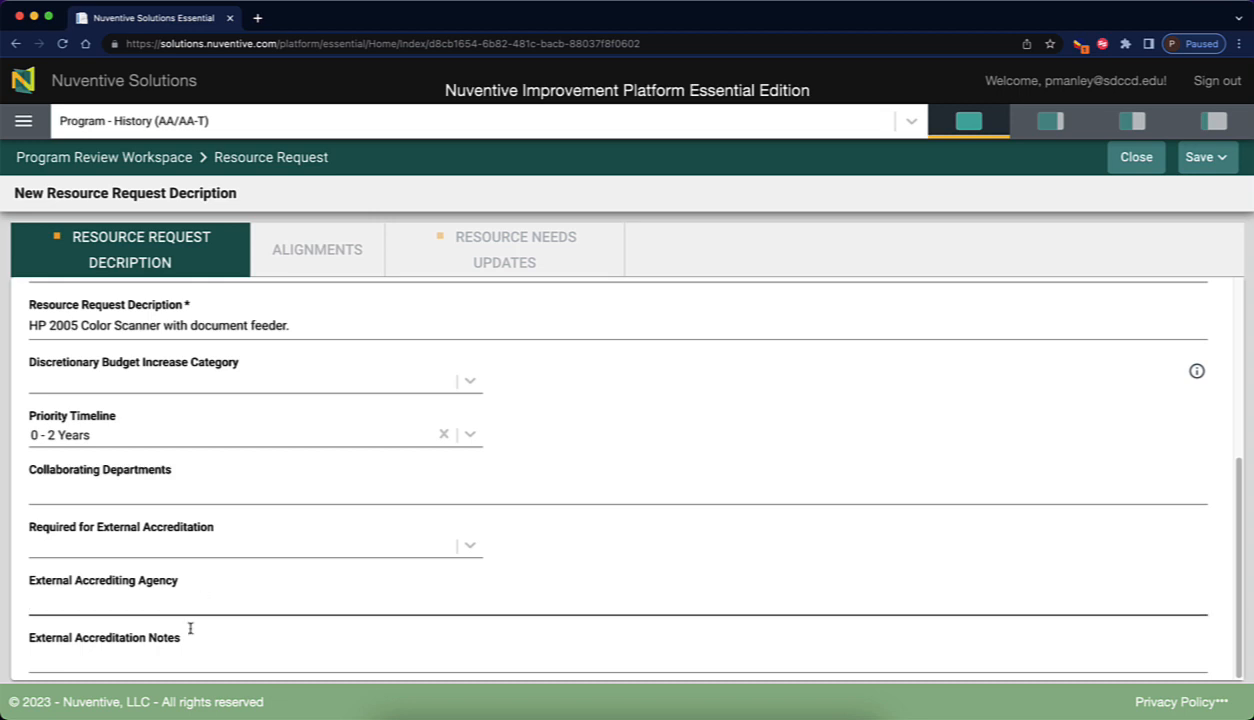
{"action": "left_click", "coordinate": [30, 662]}
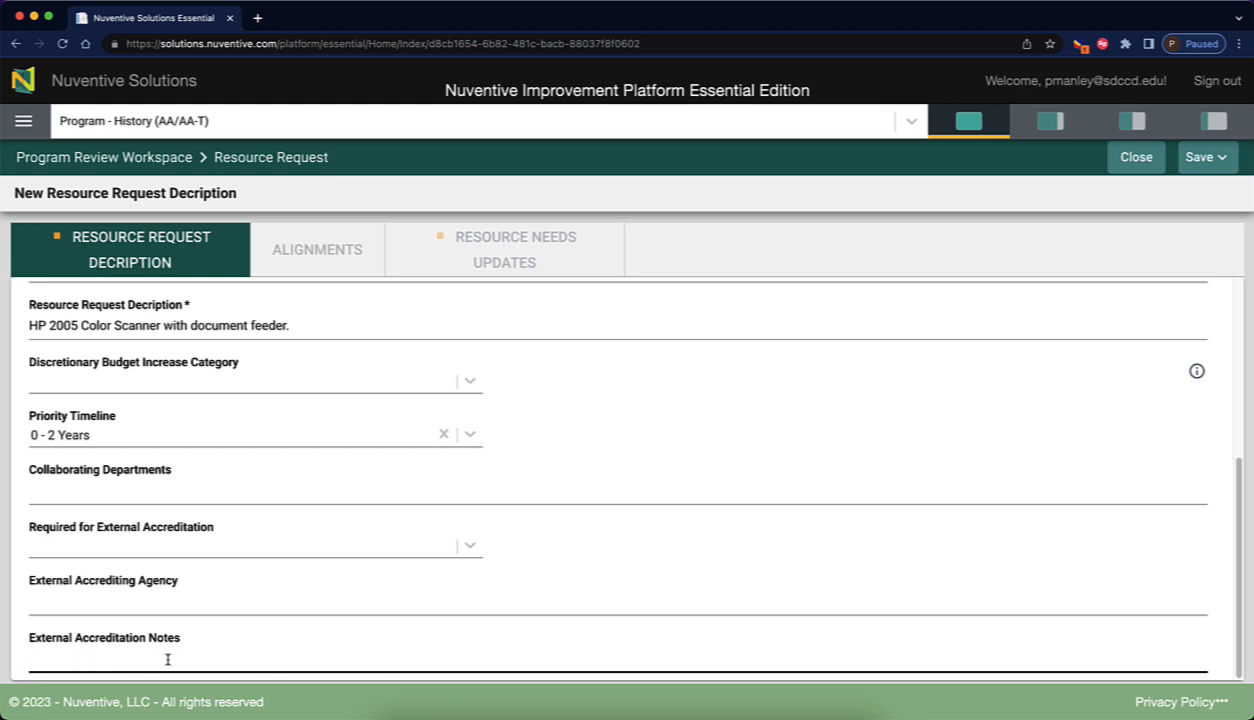
{"action": "left_click", "coordinate": [275, 643]}
- Save the new COLOR SCANNER resource request and dismiss the save notification
{"action": "scroll", "coordinate": [439, 542], "scroll_direction": "up", "scroll_amount": 2}
{"action": "scroll", "coordinate": [439, 542], "scroll_direction": "up", "scroll_amount": 5}
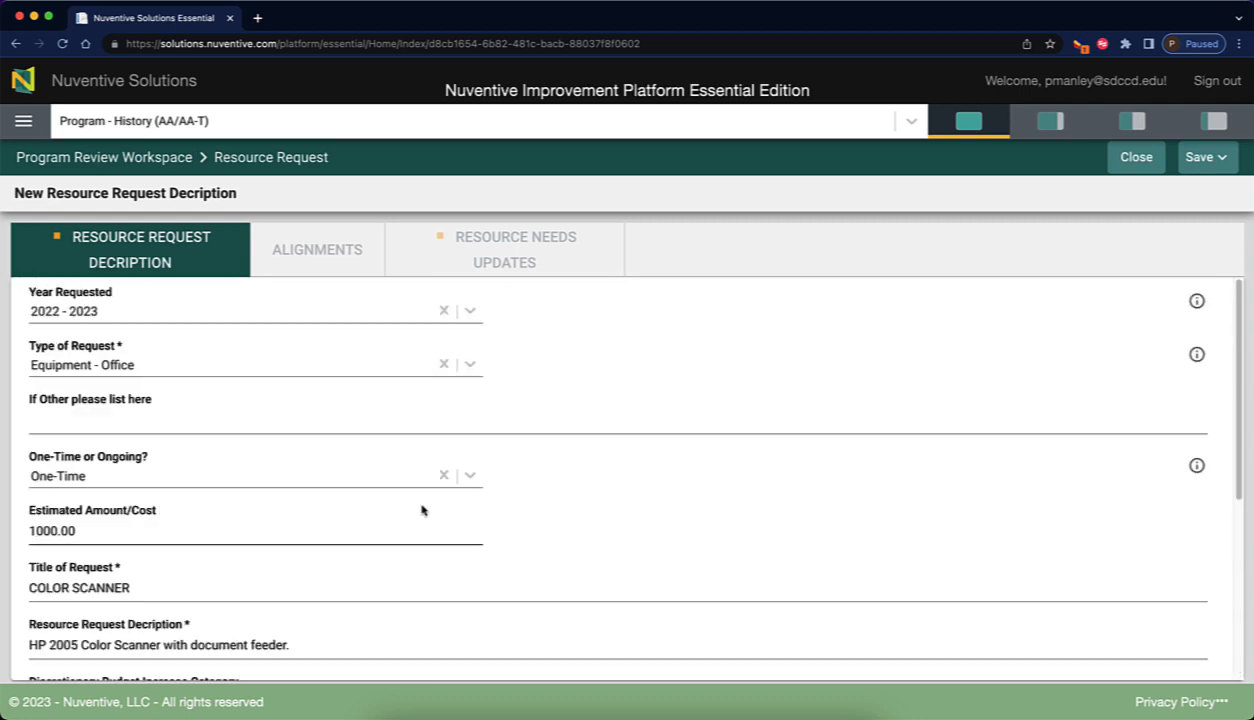
{"action": "left_click", "coordinate": [1203, 158]}
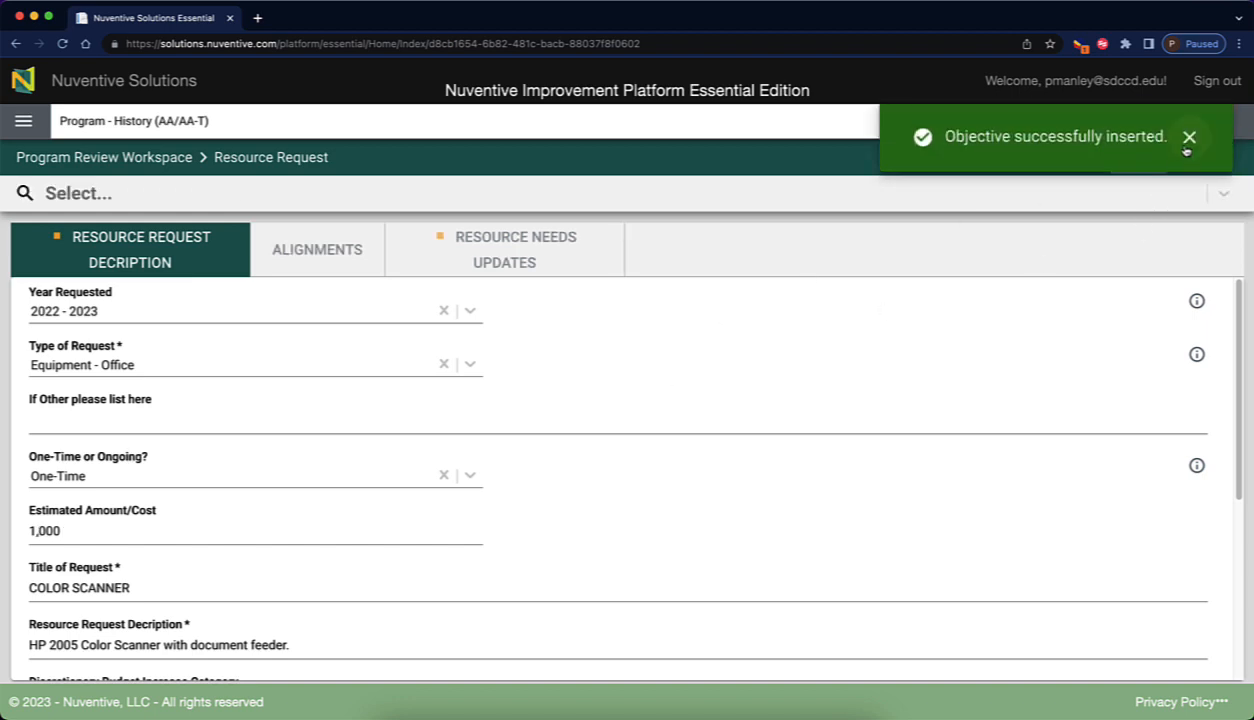
{"action": "left_click", "coordinate": [1188, 139]}
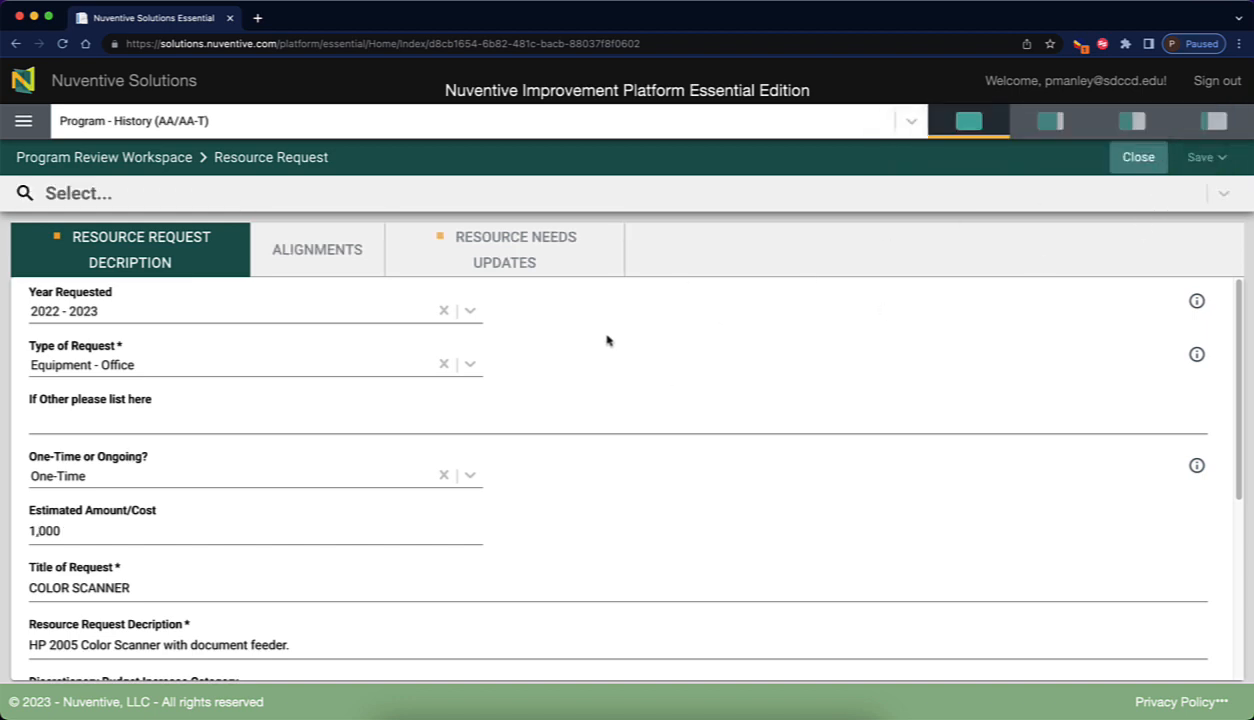
- Open the request's alignments for Instructional Programs Unit Goals & Action Plans and review the listed goals
{"action": "left_click", "coordinate": [318, 254]}
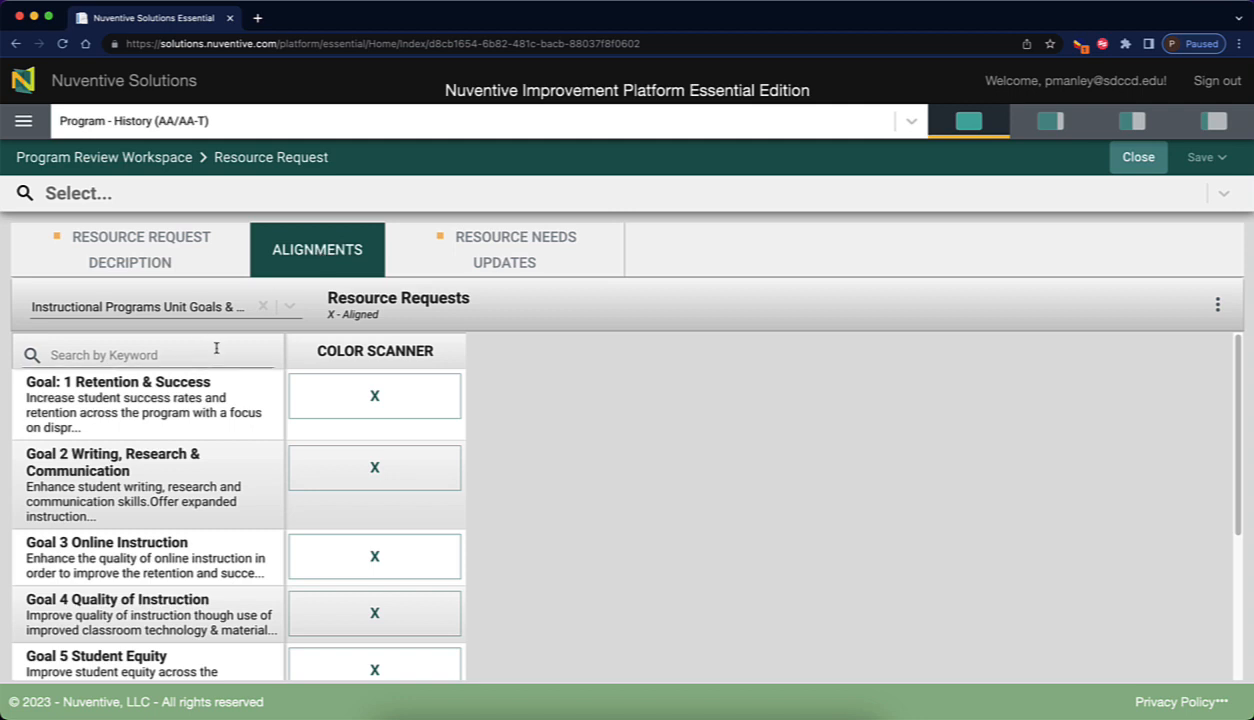
{"action": "left_click", "coordinate": [289, 307]}
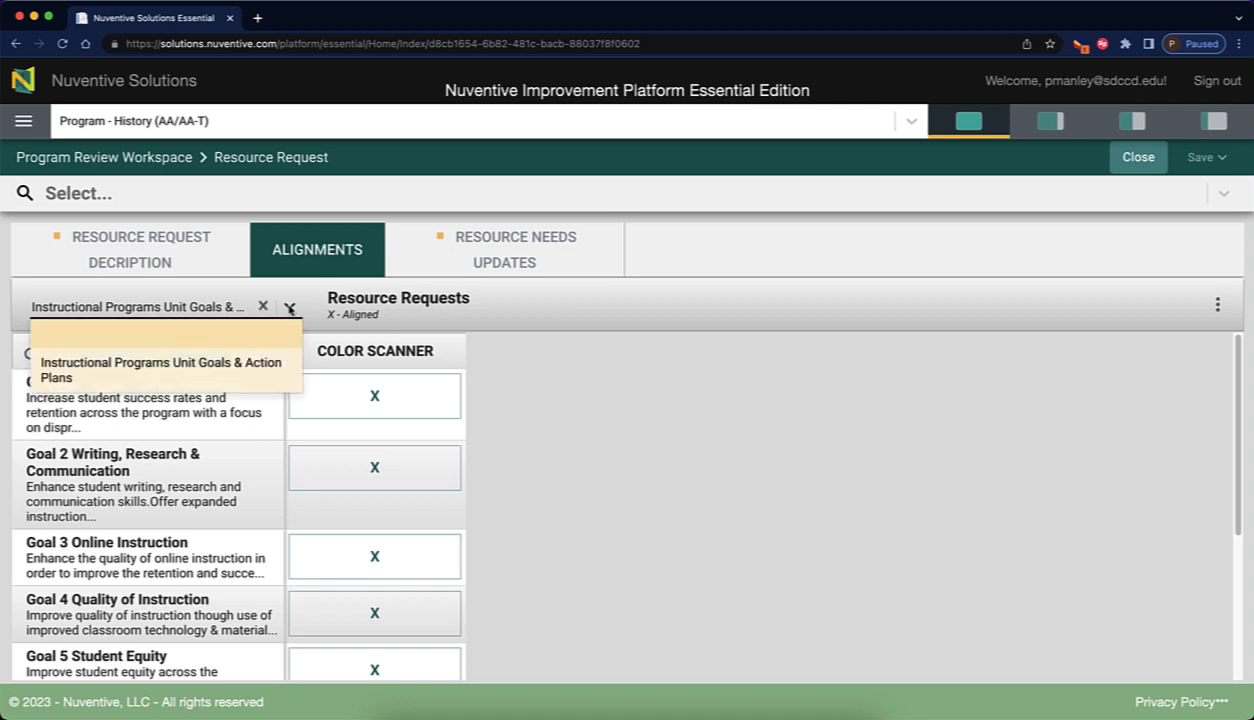
{"action": "left_click", "coordinate": [196, 362]}
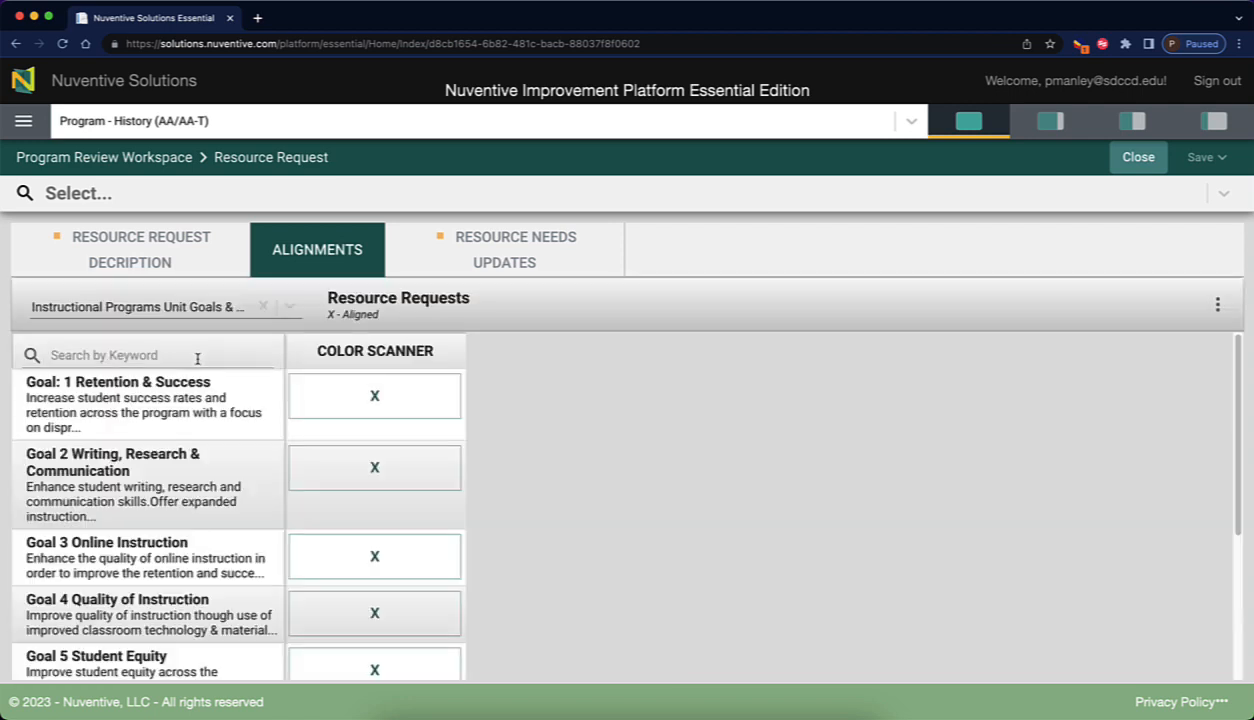
{"action": "scroll", "coordinate": [233, 550], "scroll_direction": "down", "scroll_amount": 2}
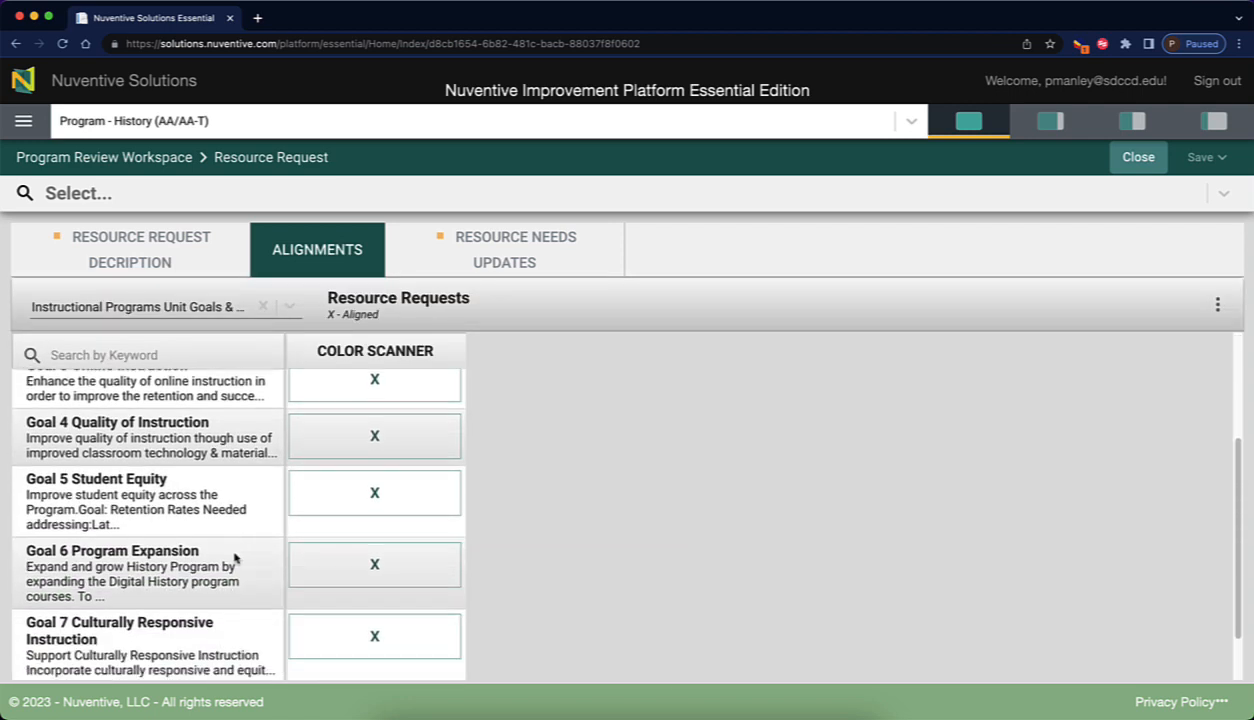
{"action": "scroll", "coordinate": [233, 552], "scroll_direction": "up", "scroll_amount": 4}
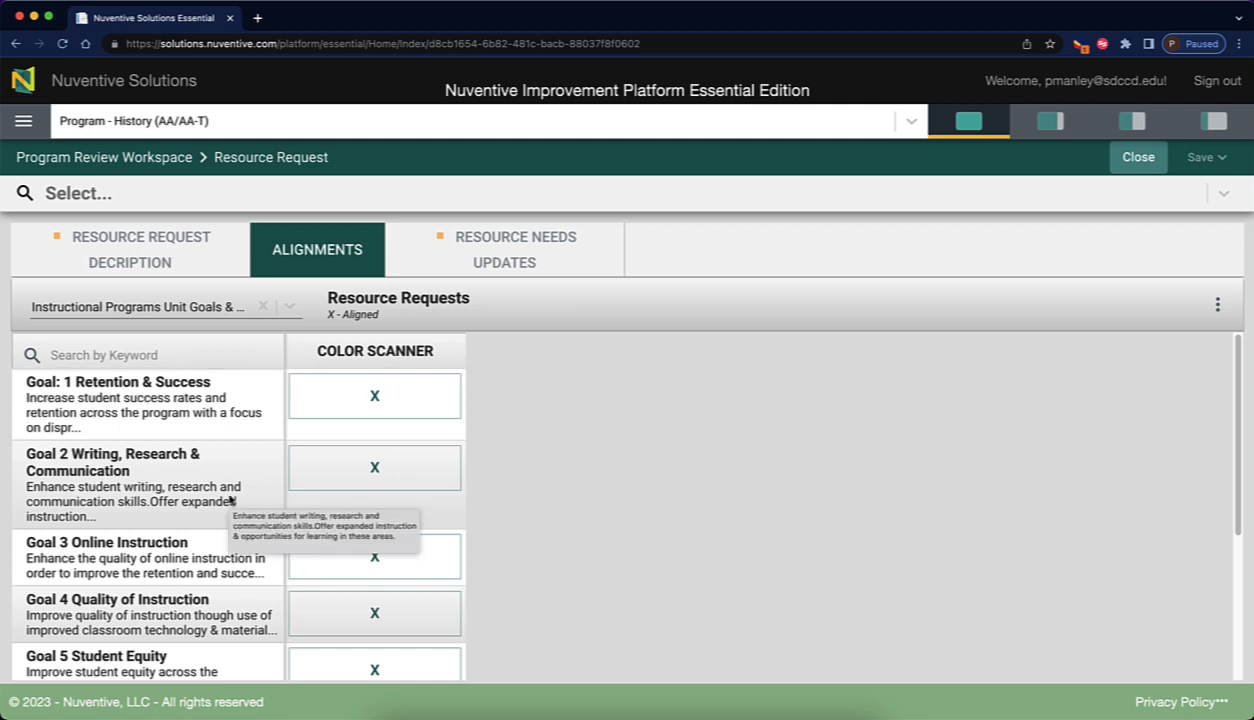
- Align the COLOR SCANNER request with Goal 3 Online Instruction and save the mapping
{"action": "scroll", "coordinate": [235, 495], "scroll_direction": "down", "scroll_amount": 2}
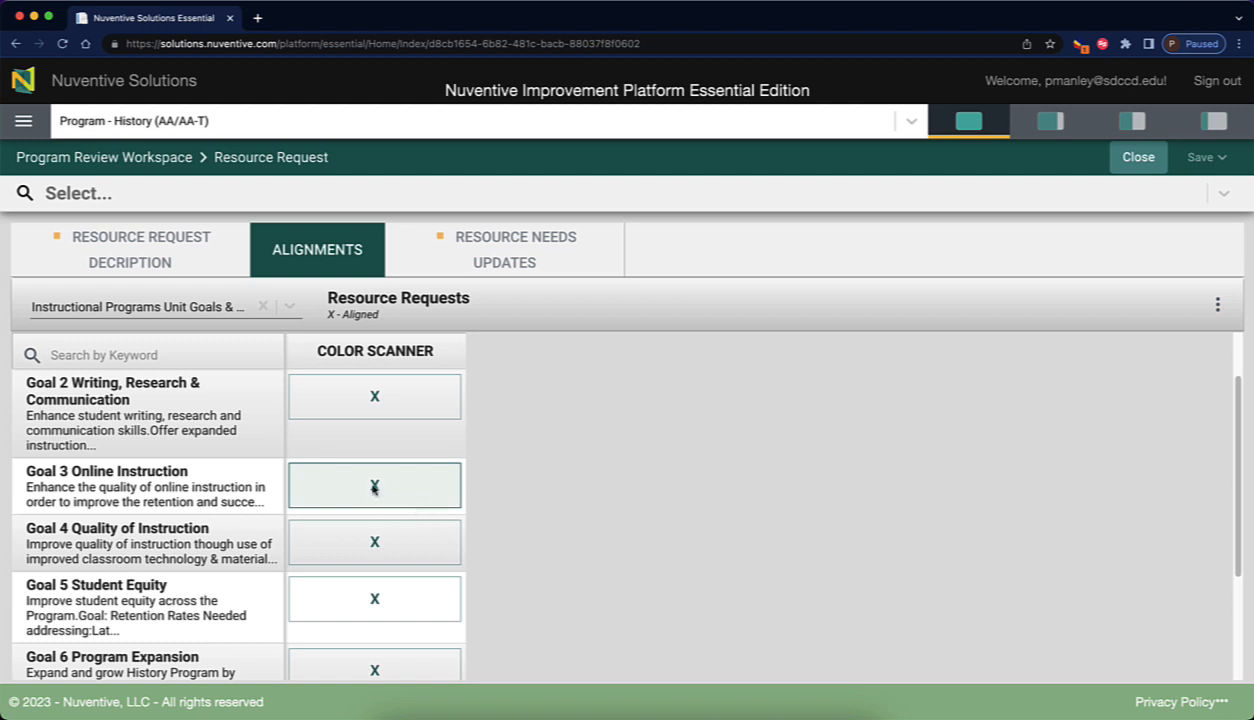
{"action": "left_click", "coordinate": [374, 486]}
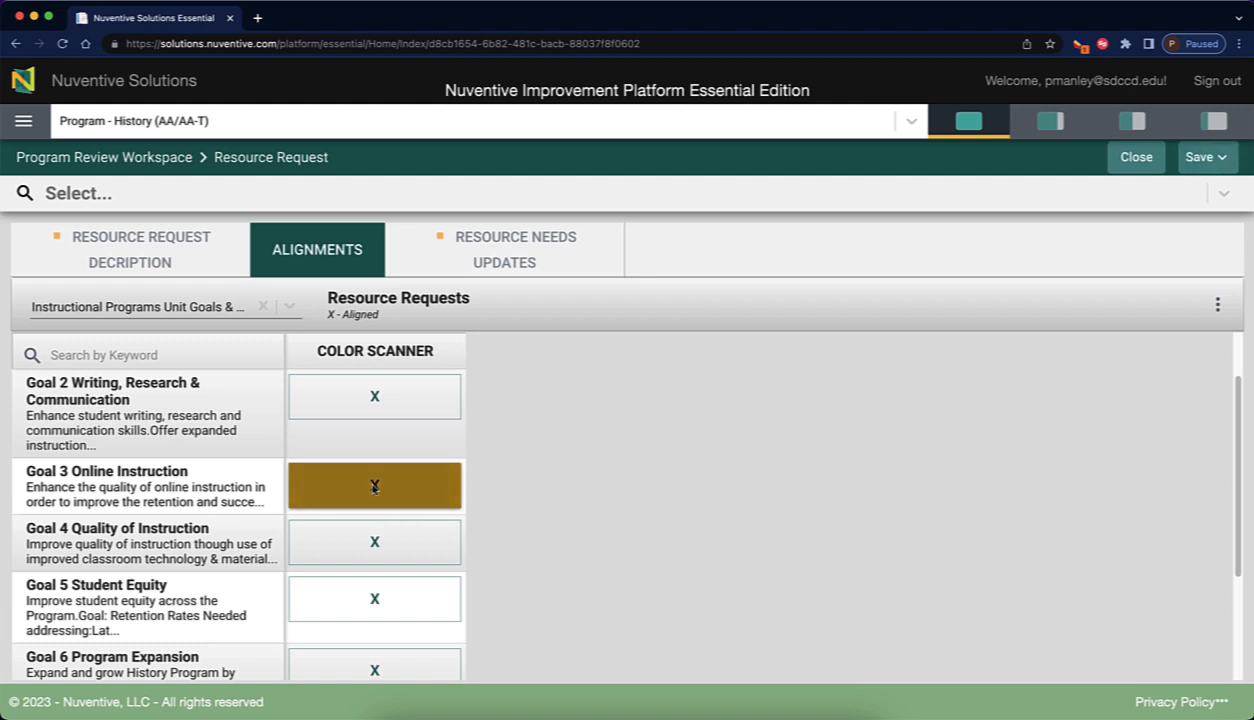
{"action": "scroll", "coordinate": [374, 487], "scroll_direction": "down", "scroll_amount": 4}
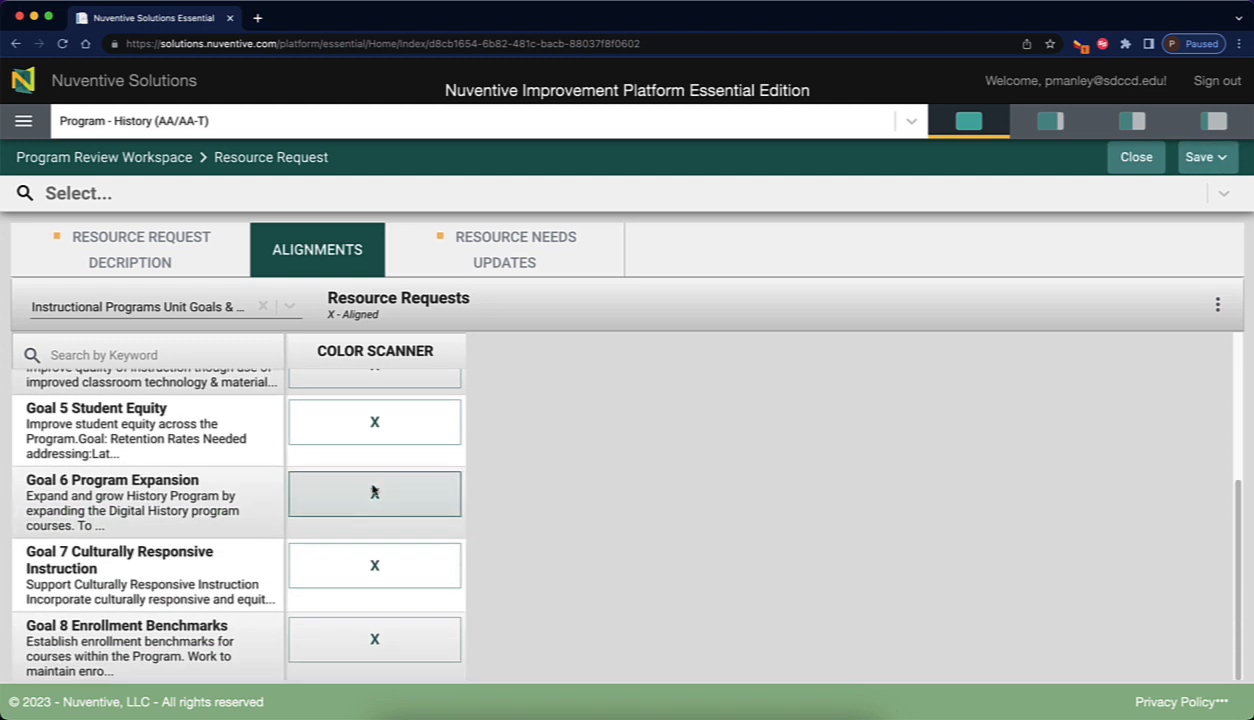
{"action": "scroll", "coordinate": [374, 490], "scroll_direction": "up", "scroll_amount": 5}
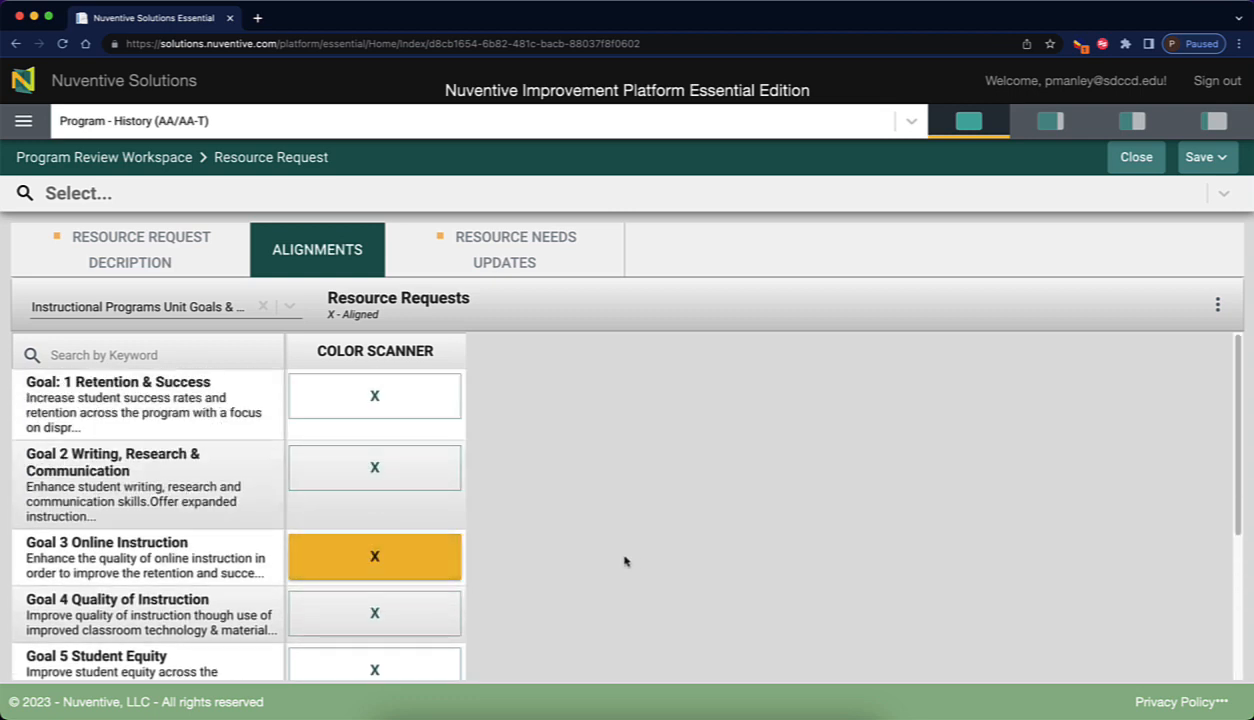
{"action": "left_click", "coordinate": [356, 556]}
{"action": "left_click", "coordinate": [404, 556]}
{"action": "left_click", "coordinate": [1203, 162]}
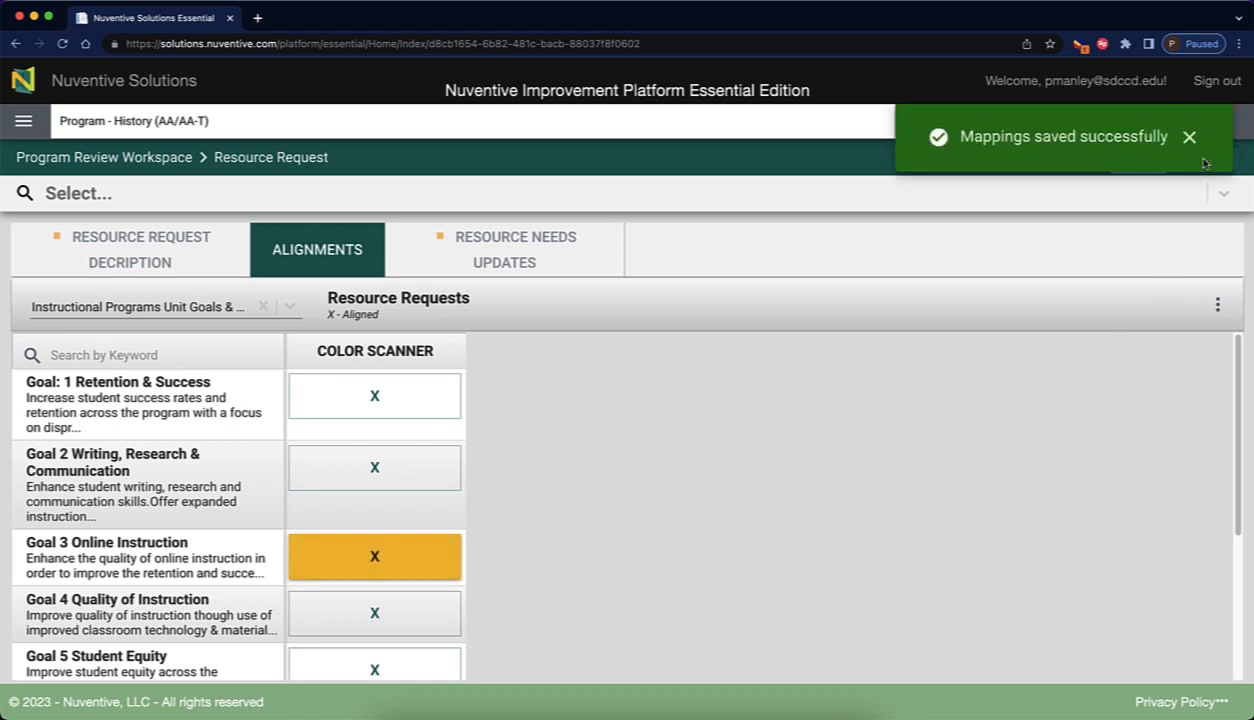
{"action": "left_click", "coordinate": [1199, 141]}
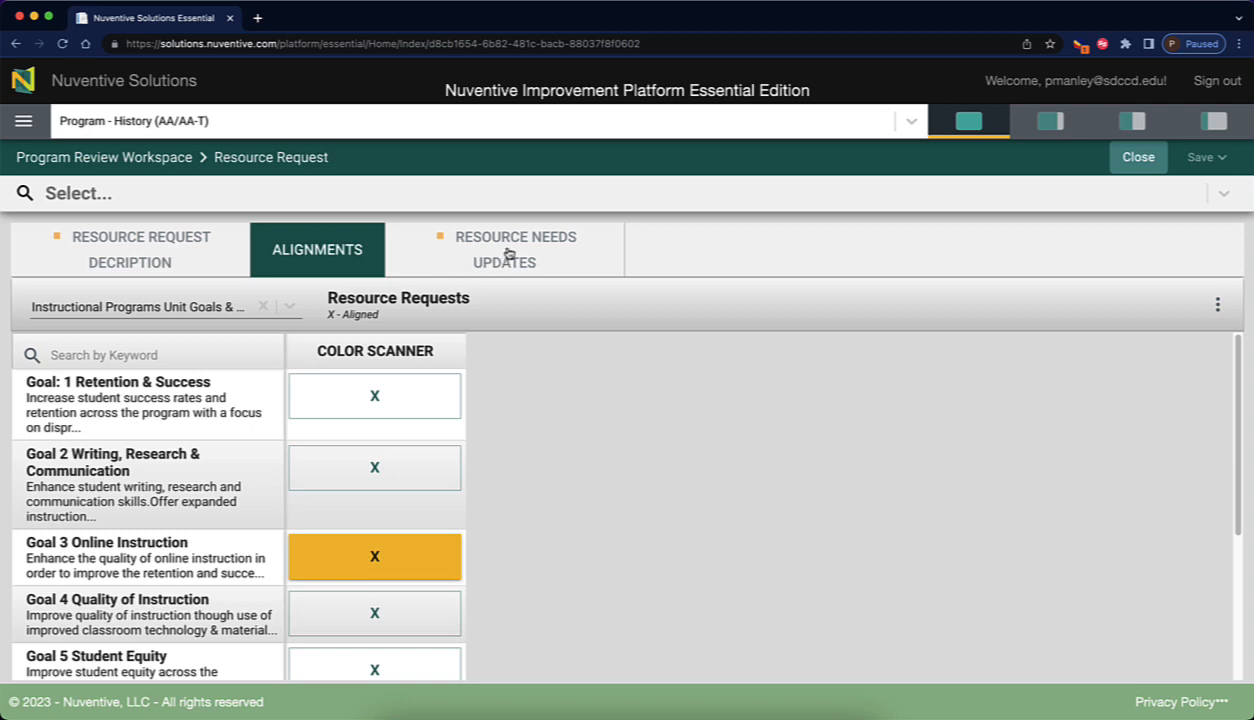
- Start a resource needs update for the request, dated 01/01/2023, with the update year 2023 - 2024
{"action": "left_click", "coordinate": [506, 257]}
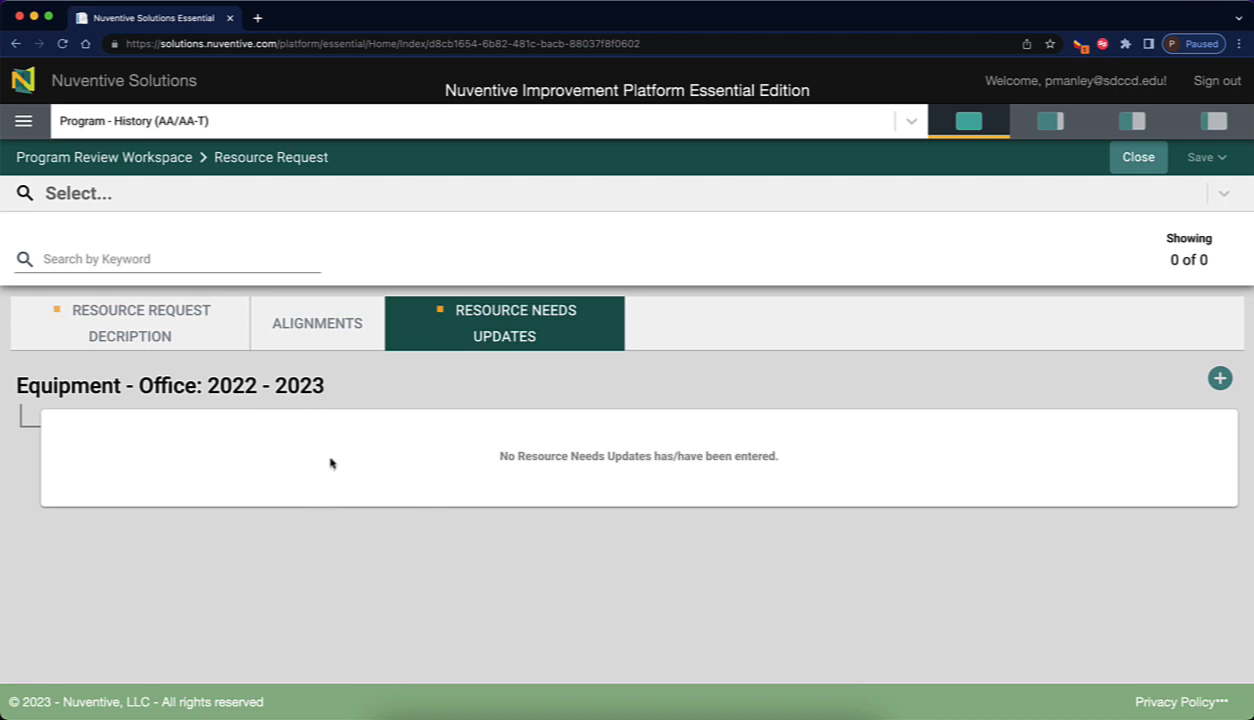
{"action": "left_click", "coordinate": [1219, 379]}
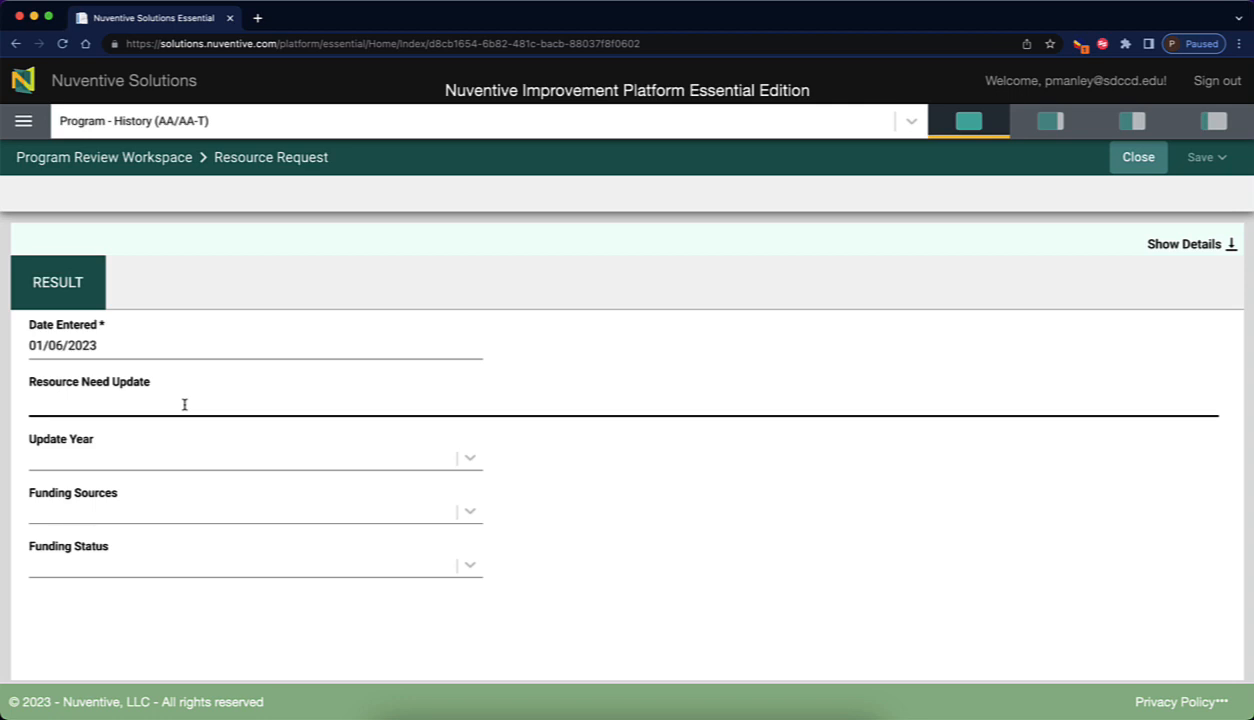
{"action": "left_click", "coordinate": [119, 345]}
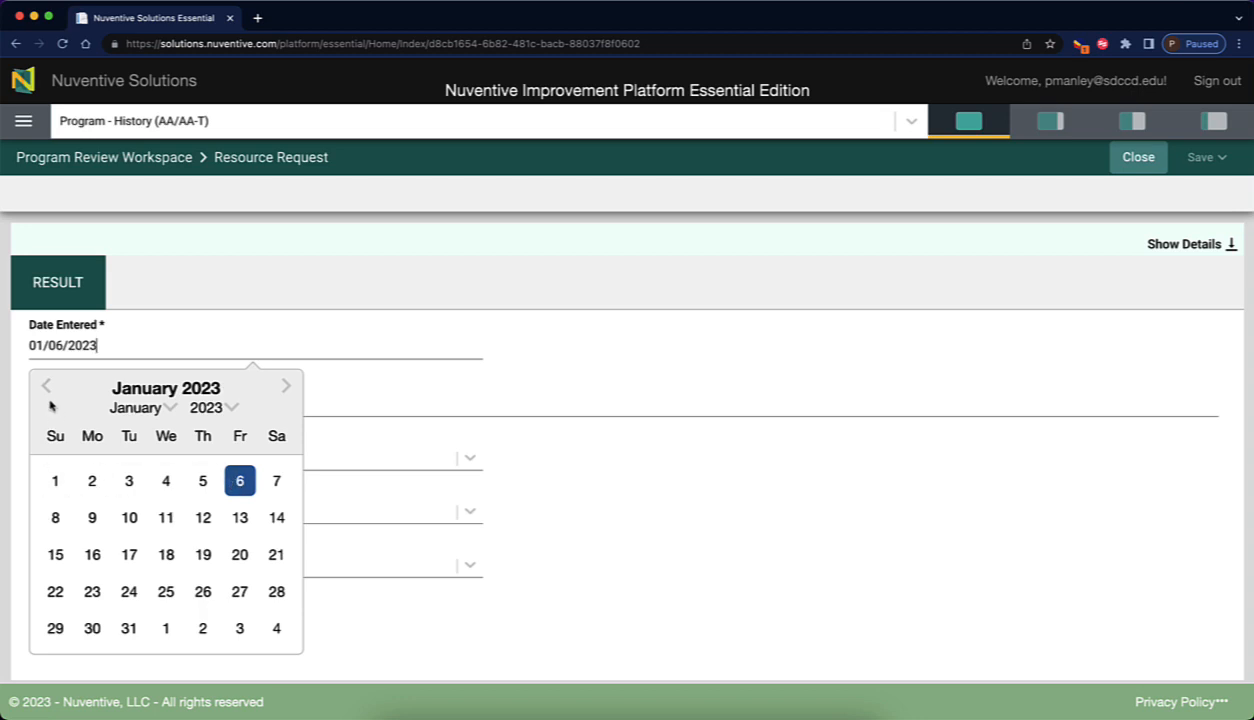
{"action": "left_click", "coordinate": [56, 482]}
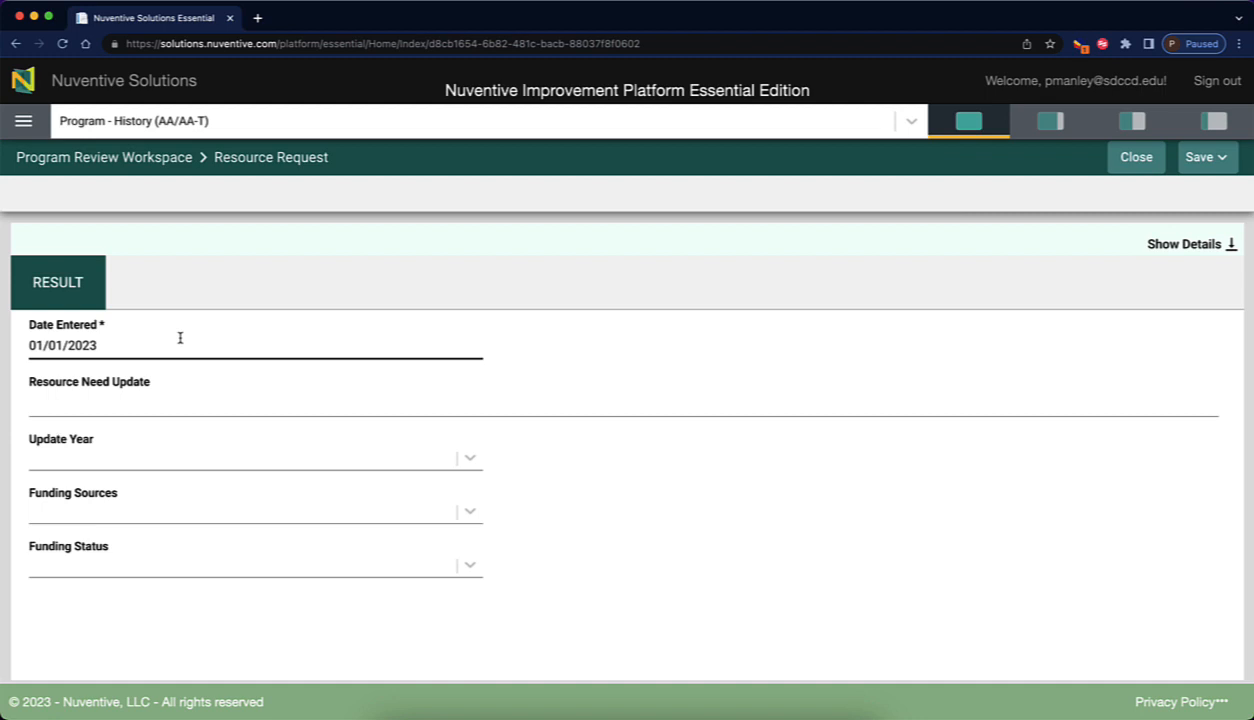
{"action": "left_click", "coordinate": [470, 461]}
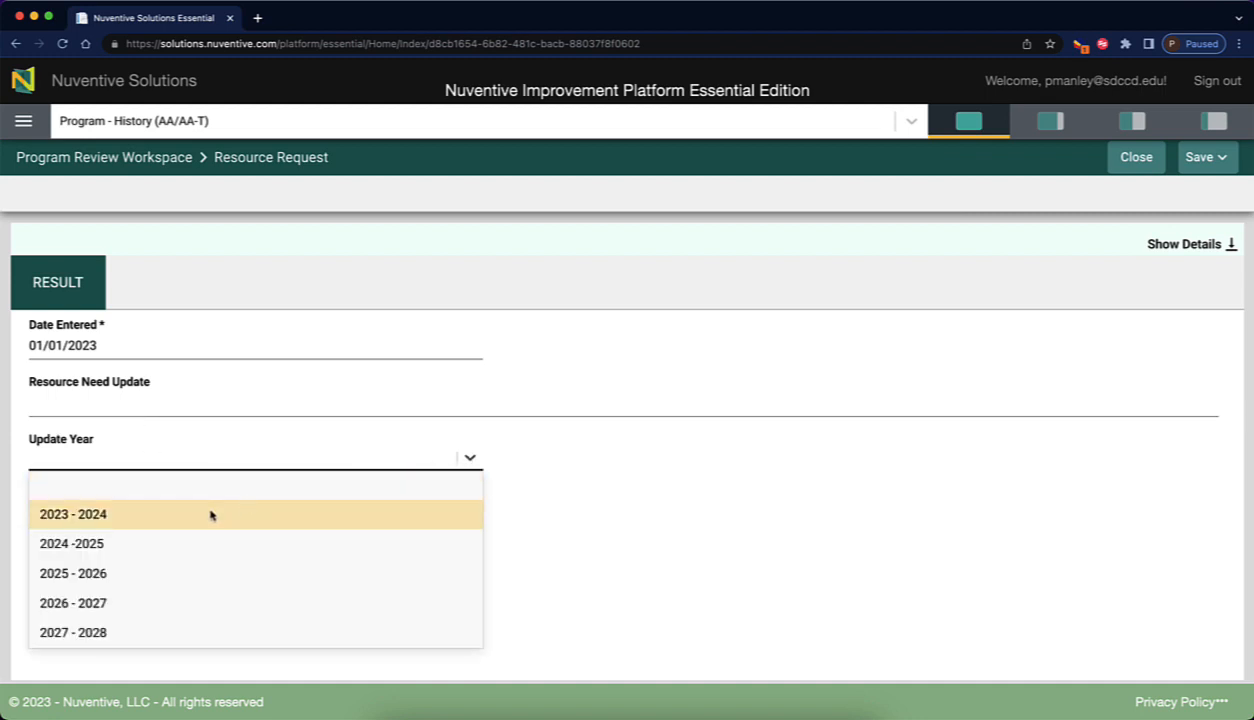
{"action": "left_click", "coordinate": [123, 516]}
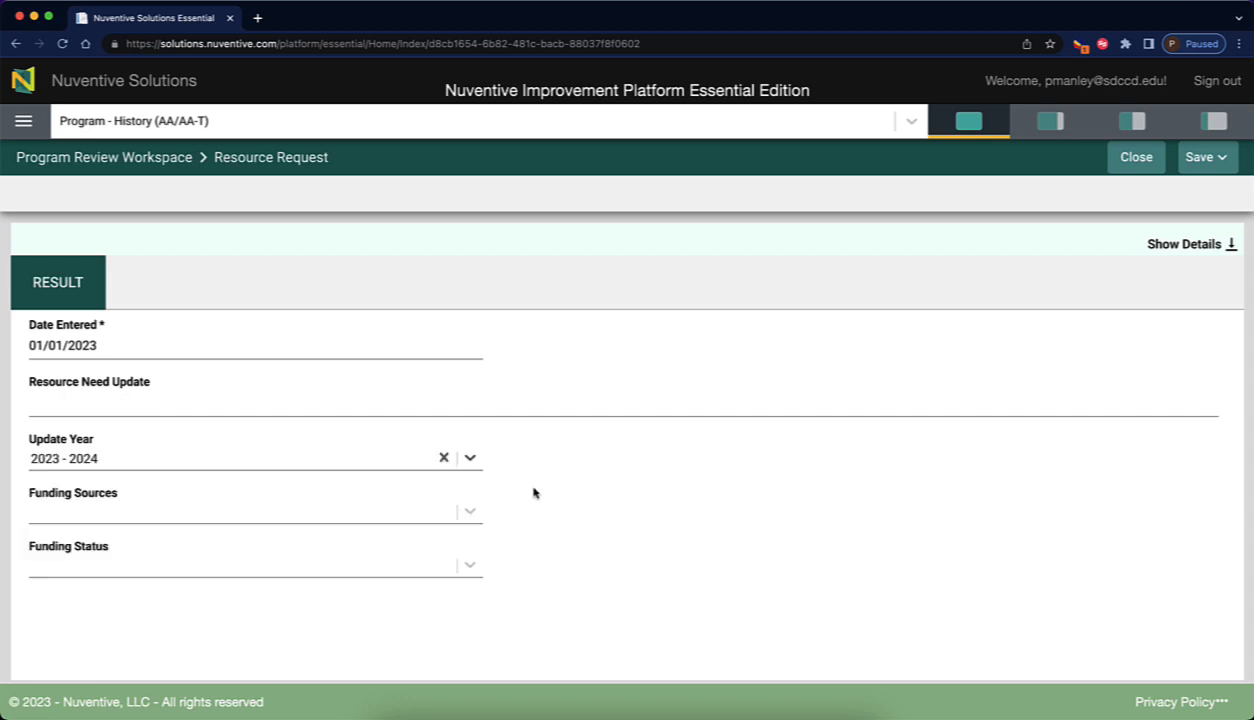
- Check the available Funding Sources options for the update without selecting one
{"action": "left_click", "coordinate": [469, 514]}
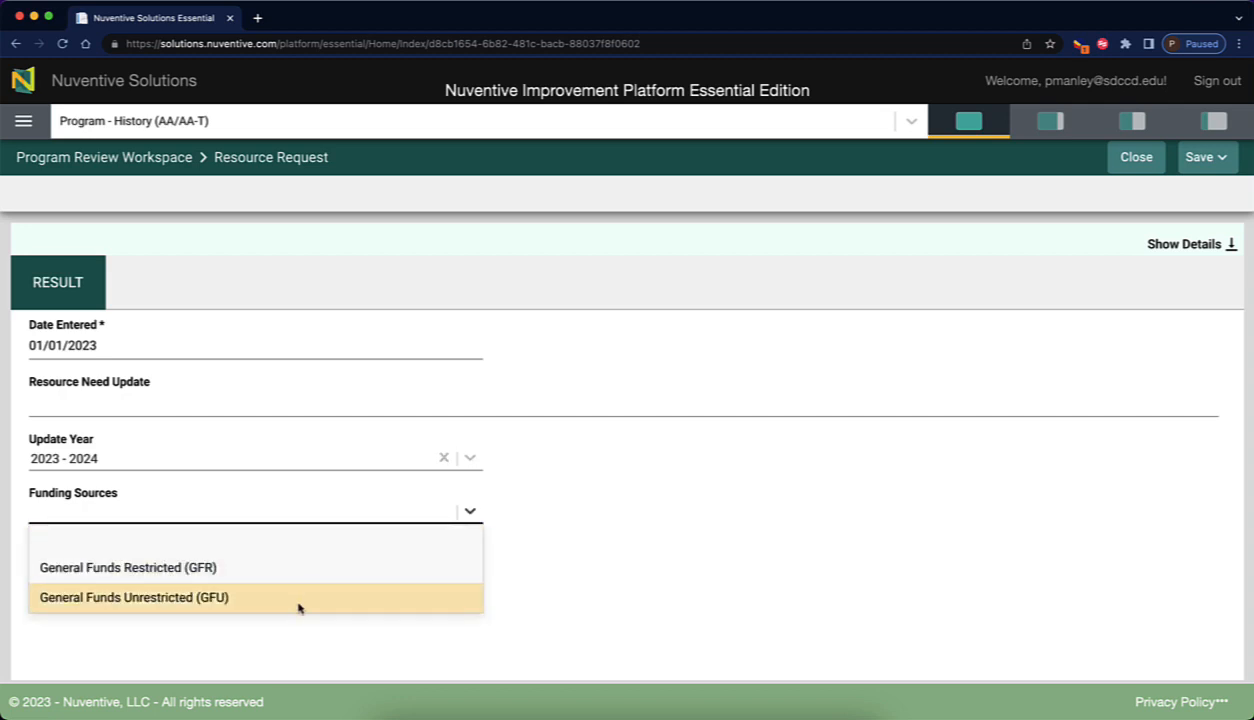
{"action": "left_click", "coordinate": [664, 566]}
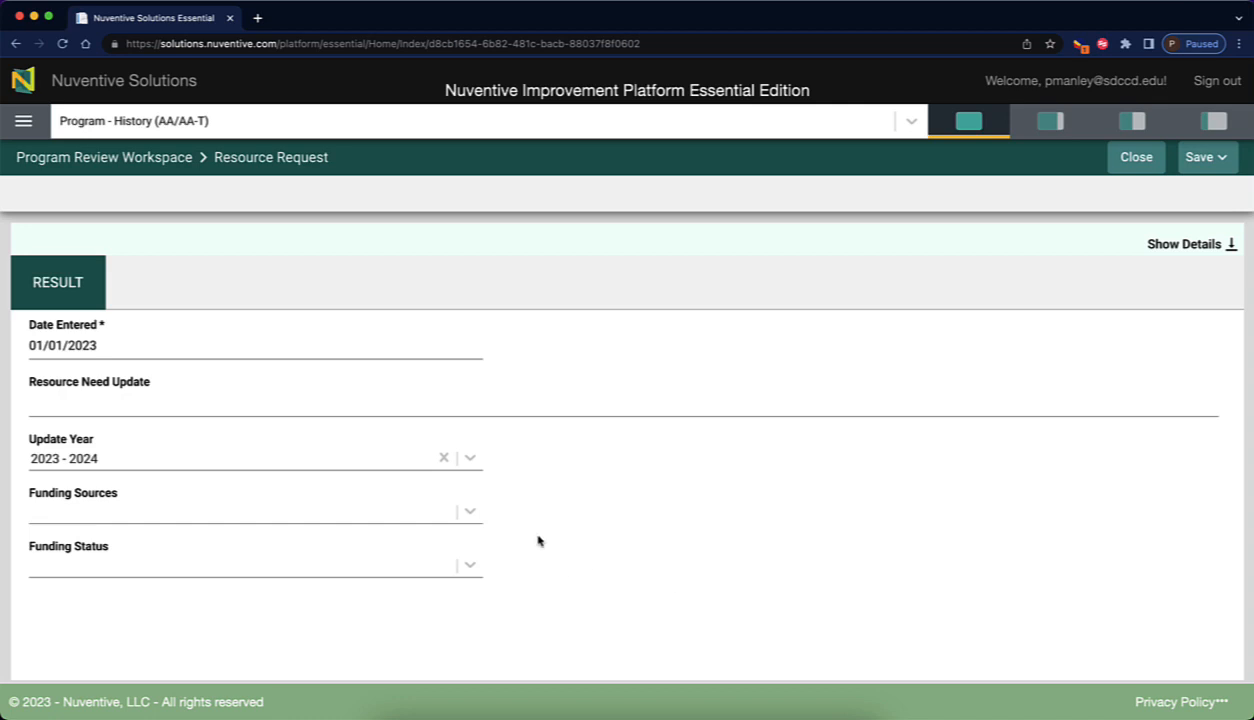
- Check the Funding Status options without selecting one, and save and close the resource needs update
{"action": "left_click", "coordinate": [482, 569]}
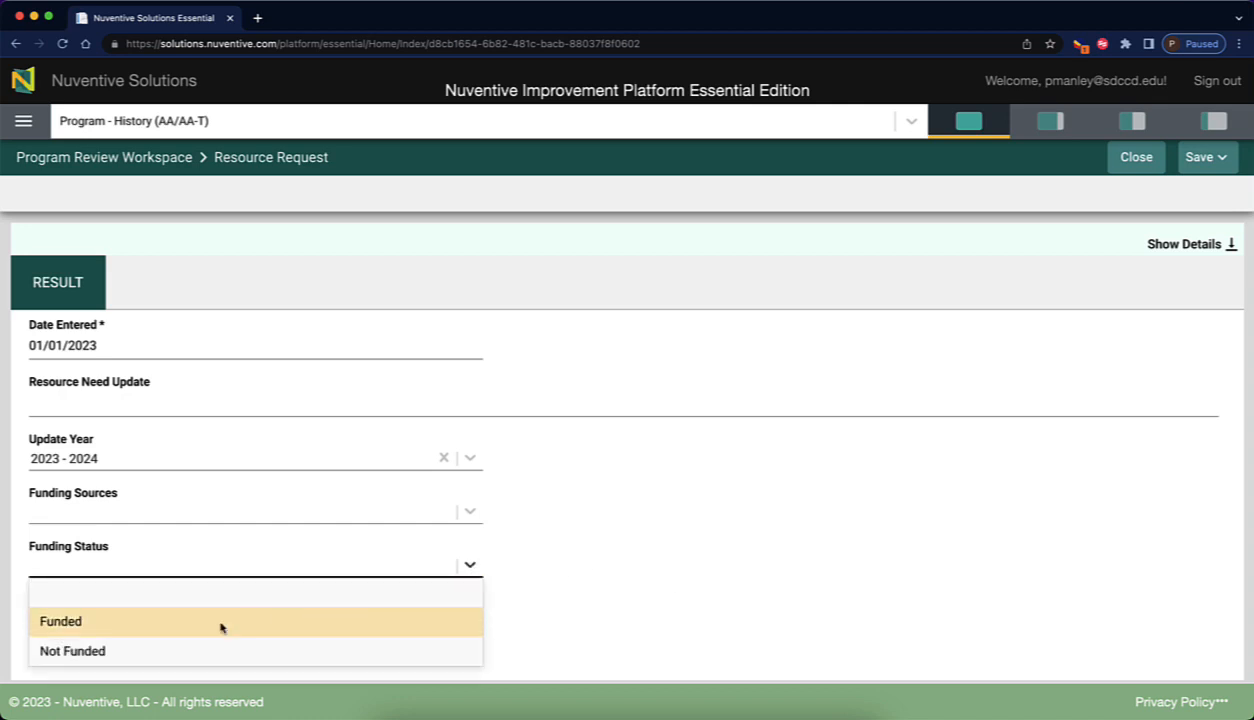
{"action": "left_click", "coordinate": [583, 583]}
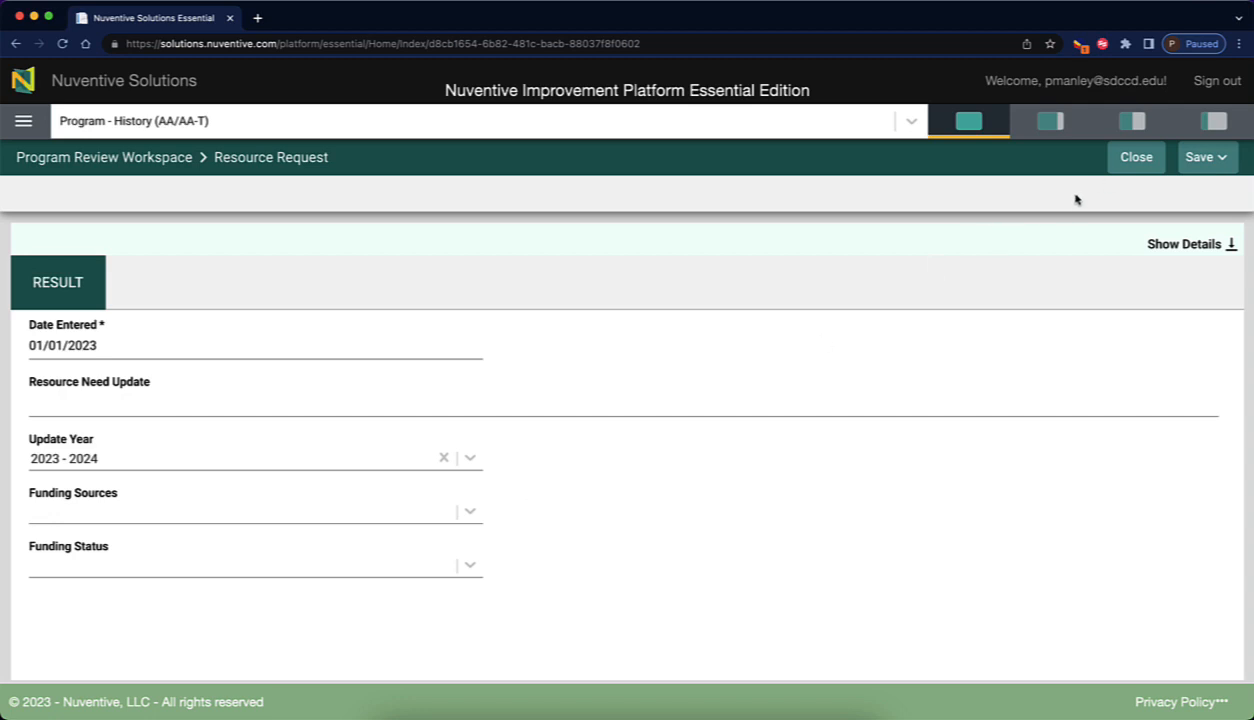
{"action": "left_click", "coordinate": [1200, 158]}
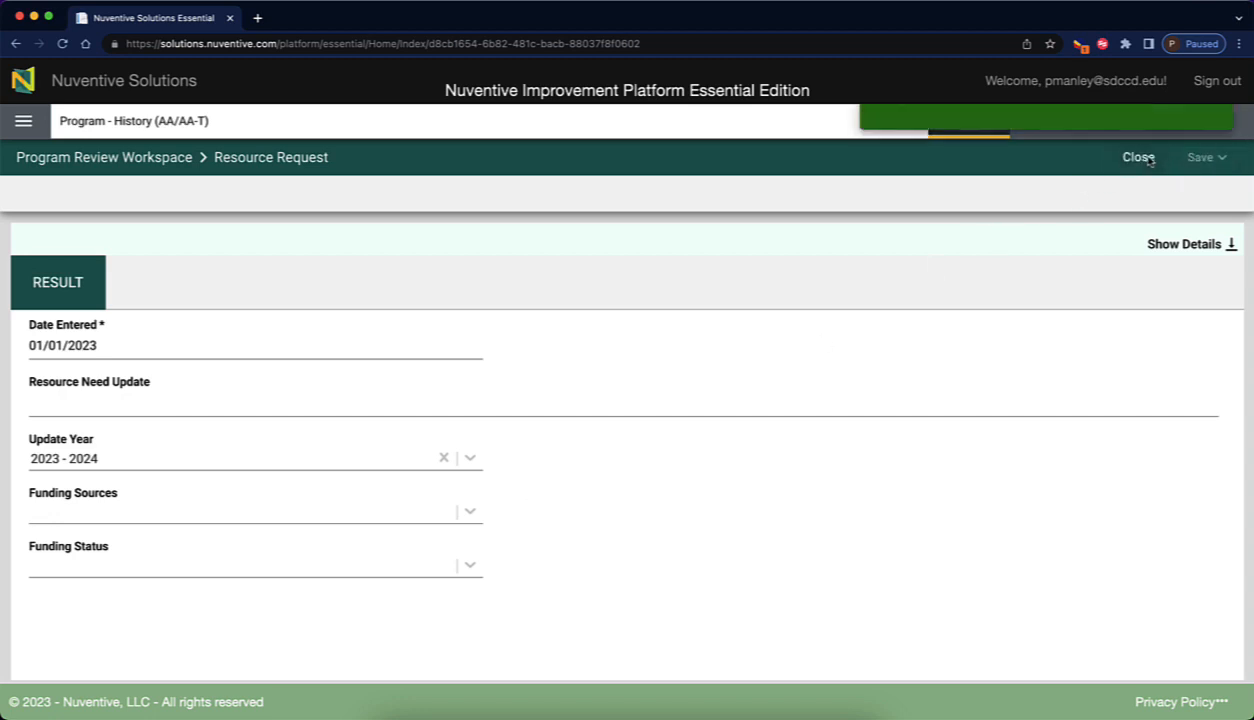
{"action": "left_click", "coordinate": [1188, 138]}
{"action": "left_click", "coordinate": [1138, 157]}
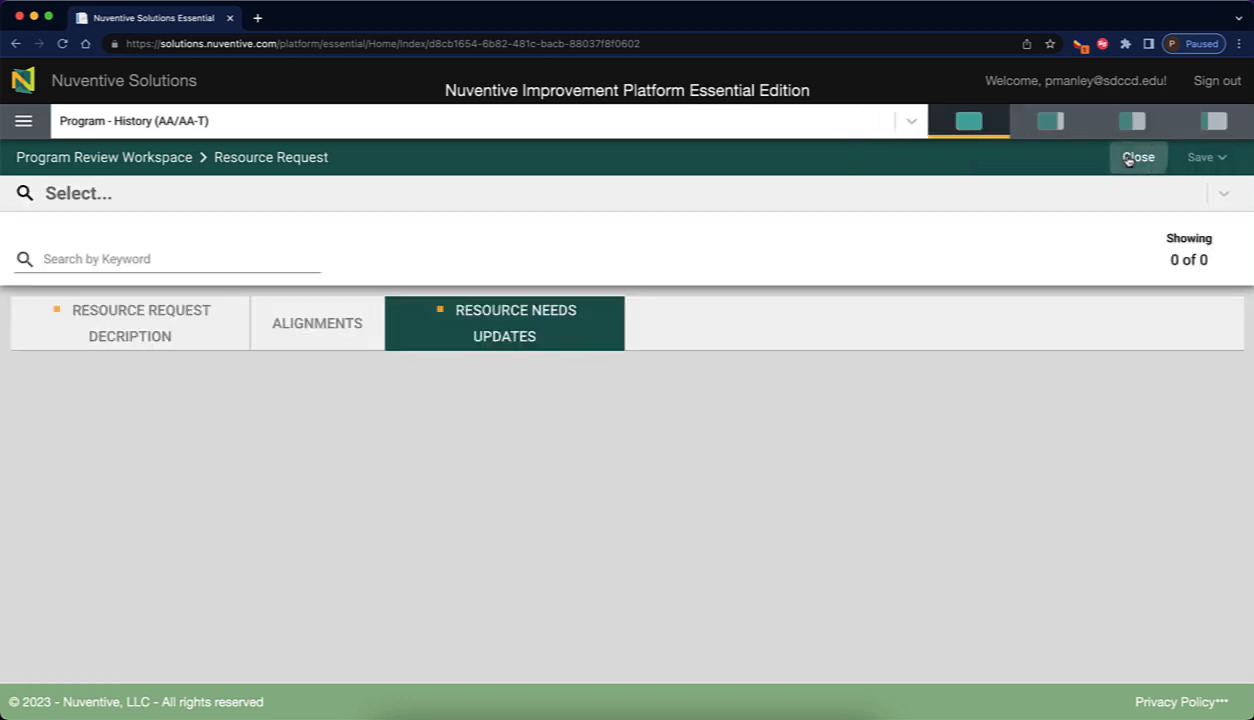
- Return to the COLOR SCANNER request's description, close the request, and review the entries in the Resource Requests list
{"action": "left_click", "coordinate": [179, 328]}
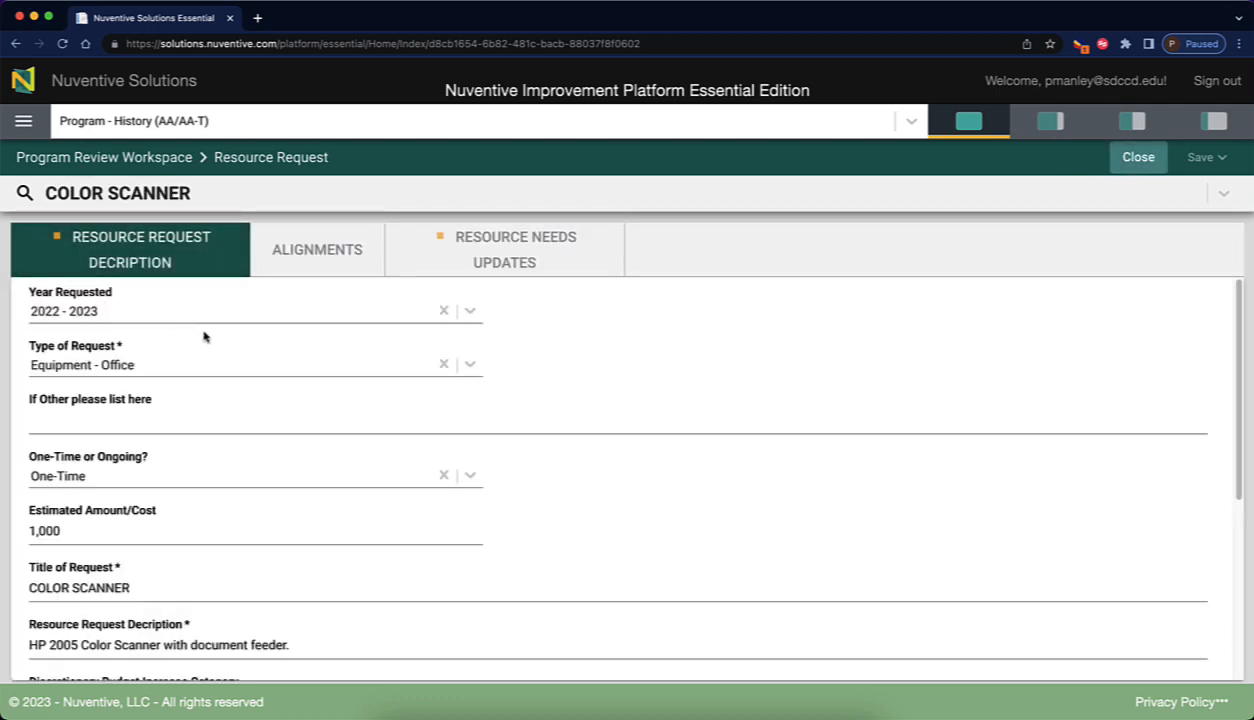
{"action": "left_click", "coordinate": [1137, 158]}
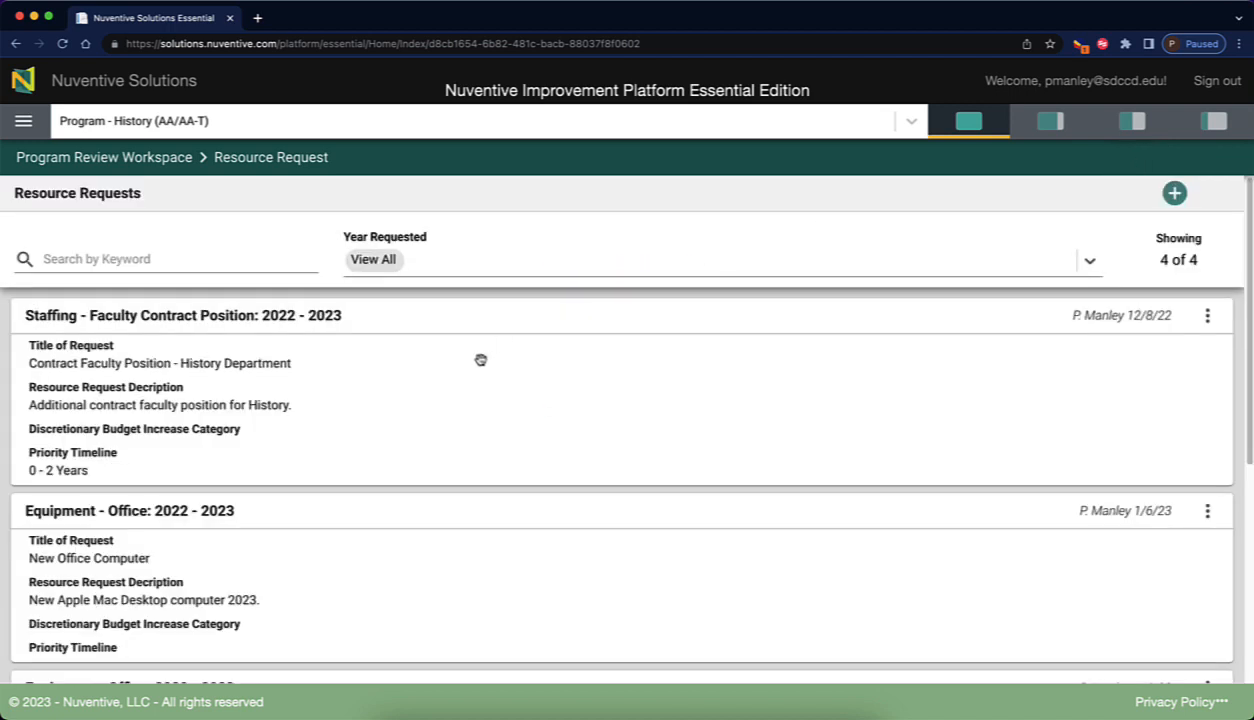
{"action": "scroll", "coordinate": [414, 456], "scroll_direction": "down", "scroll_amount": 4}
{"action": "scroll", "coordinate": [416, 468], "scroll_direction": "down", "scroll_amount": 2}
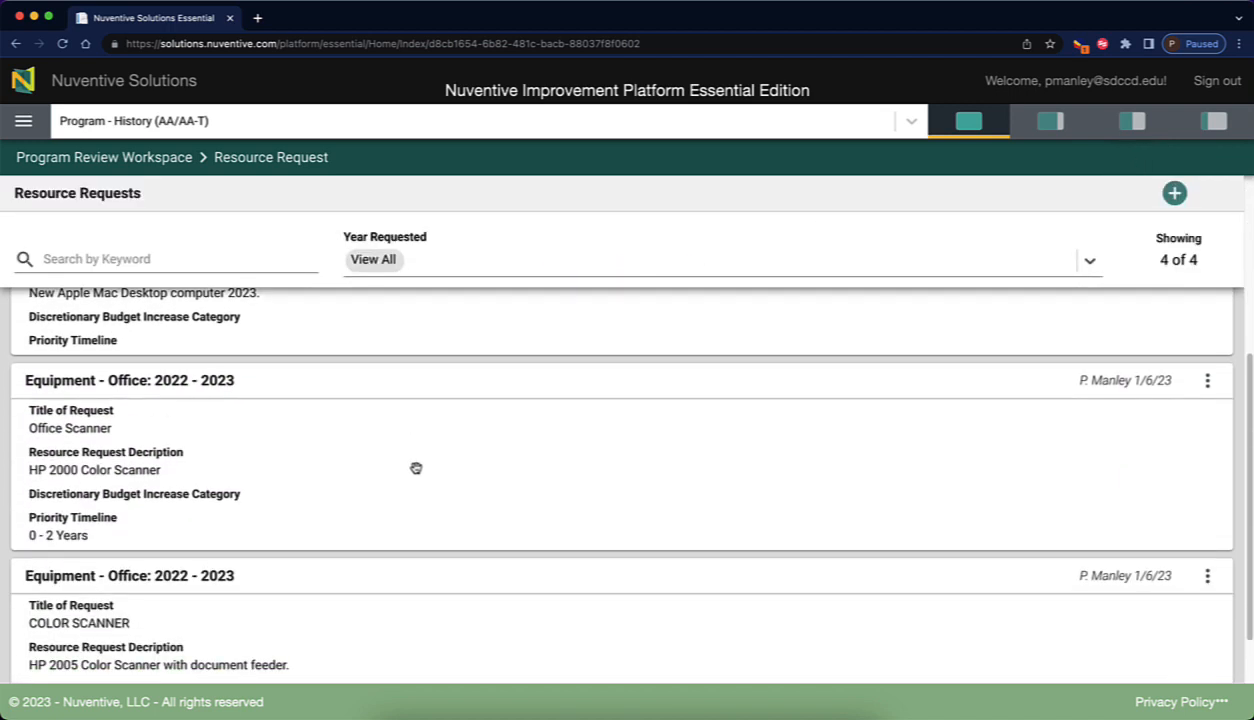
{"action": "scroll", "coordinate": [416, 468], "scroll_direction": "up", "scroll_amount": 5}
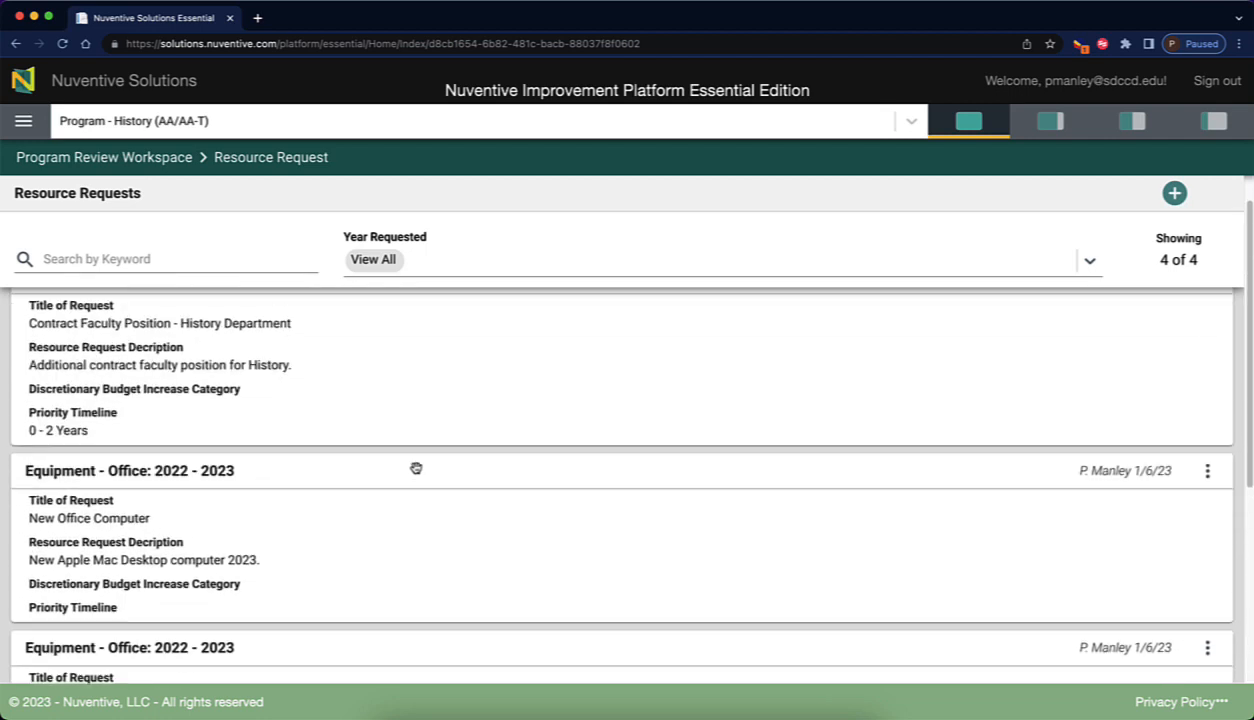
{"action": "scroll", "coordinate": [416, 468], "scroll_direction": "down", "scroll_amount": 3}
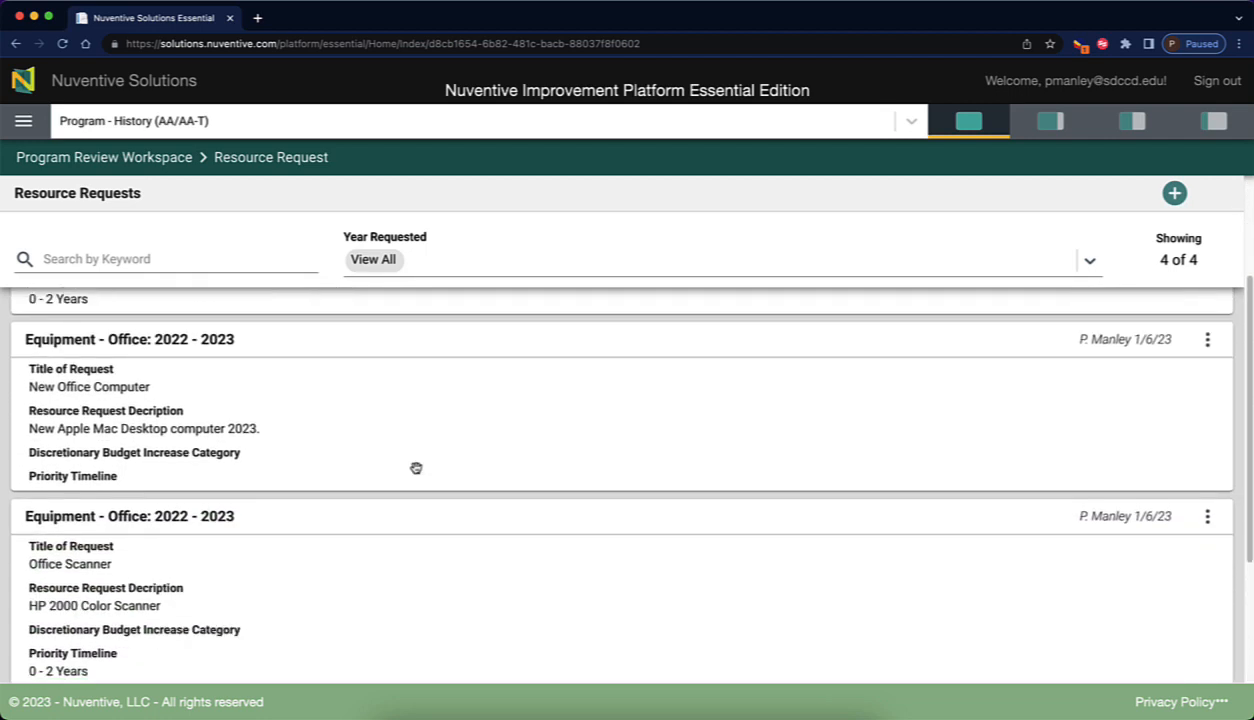
{"action": "scroll", "coordinate": [416, 468], "scroll_direction": "down", "scroll_amount": 3}
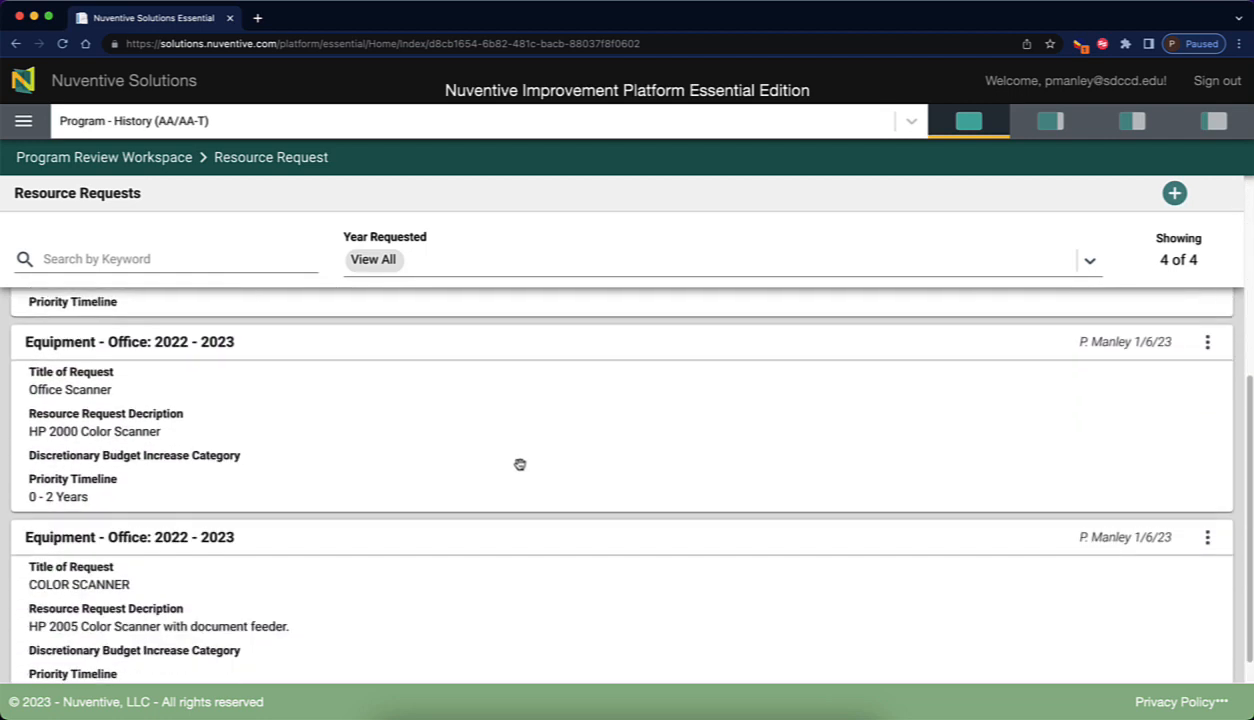
{"action": "scroll", "coordinate": [518, 465], "scroll_direction": "down", "scroll_amount": 1}
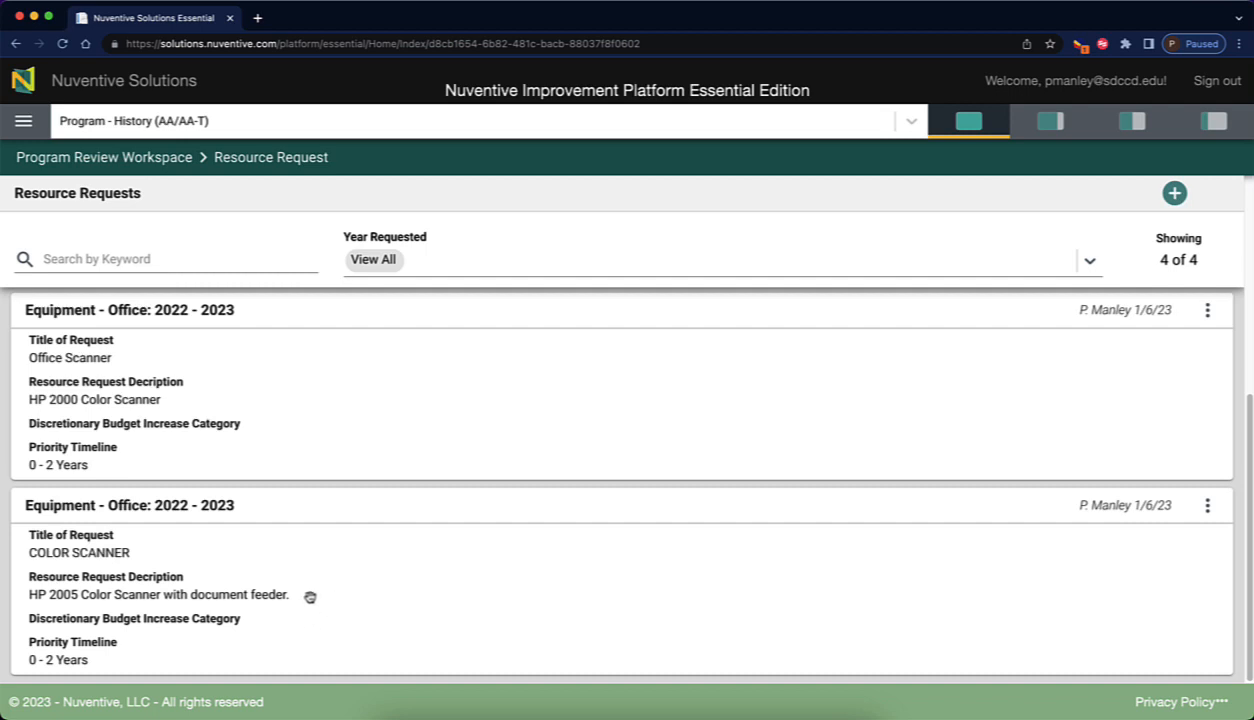
- Delete the Office Scanner request described as HP 2000 Color Scanner from the Resource Requests list
{"action": "left_click", "coordinate": [1207, 310]}
{"action": "left_click", "coordinate": [1132, 352]}
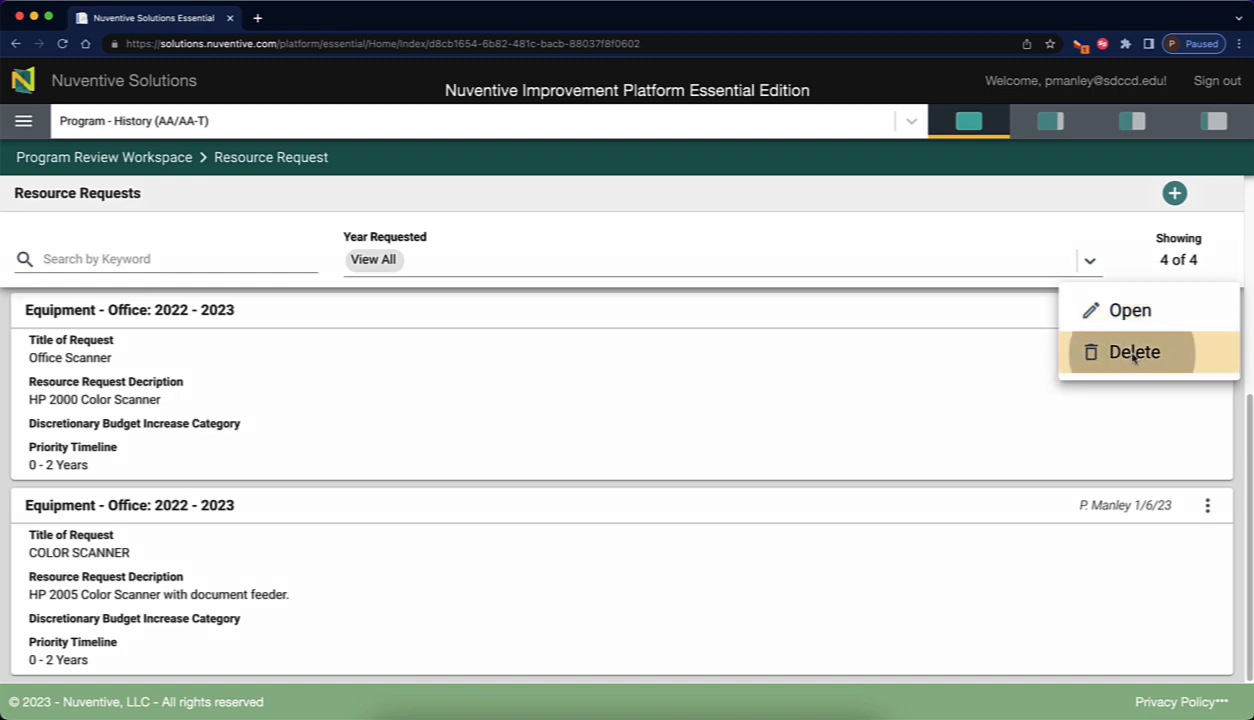
{"action": "left_click", "coordinate": [735, 427]}
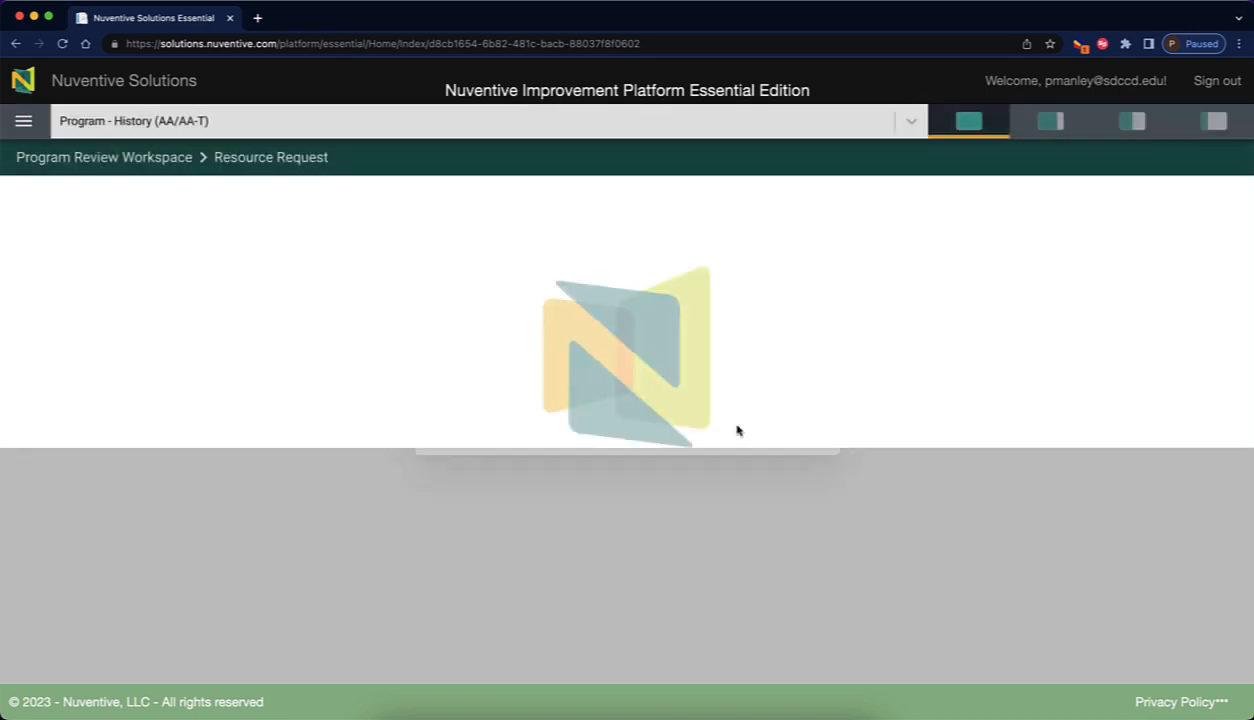
{"action": "scroll", "coordinate": [378, 444], "scroll_direction": "down", "scroll_amount": 3}
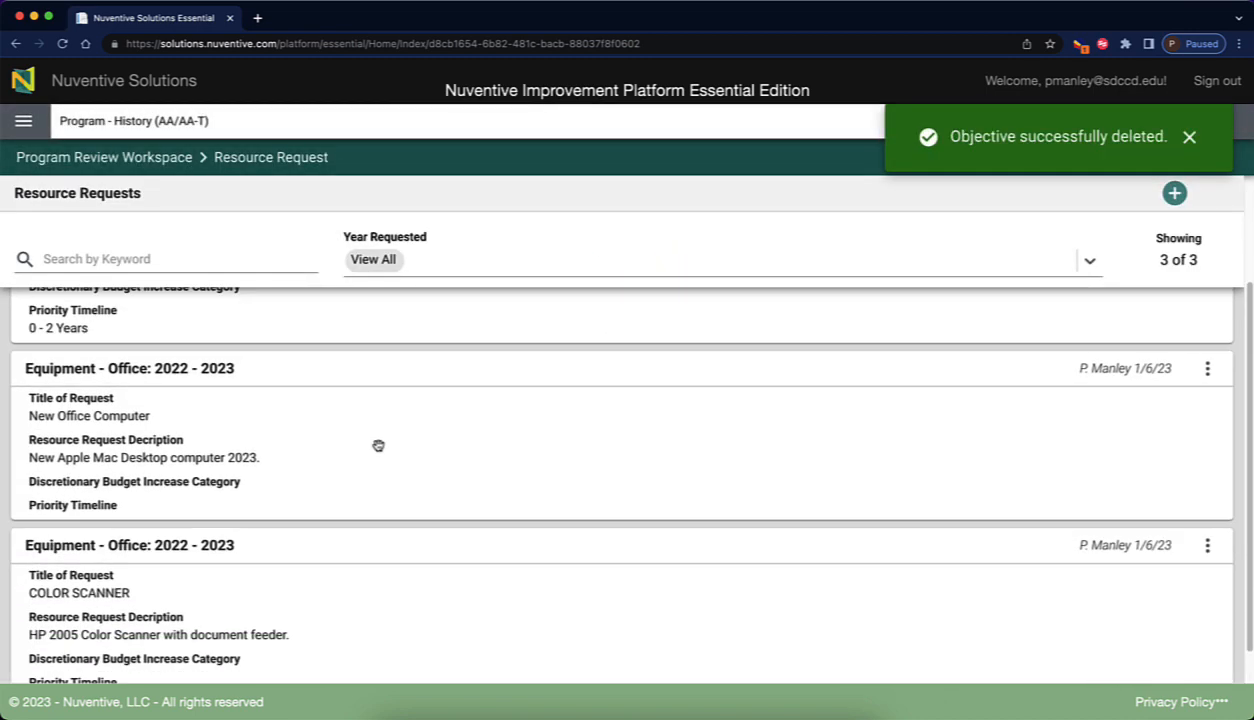
{"action": "scroll", "coordinate": [378, 444], "scroll_direction": "up", "scroll_amount": 3}
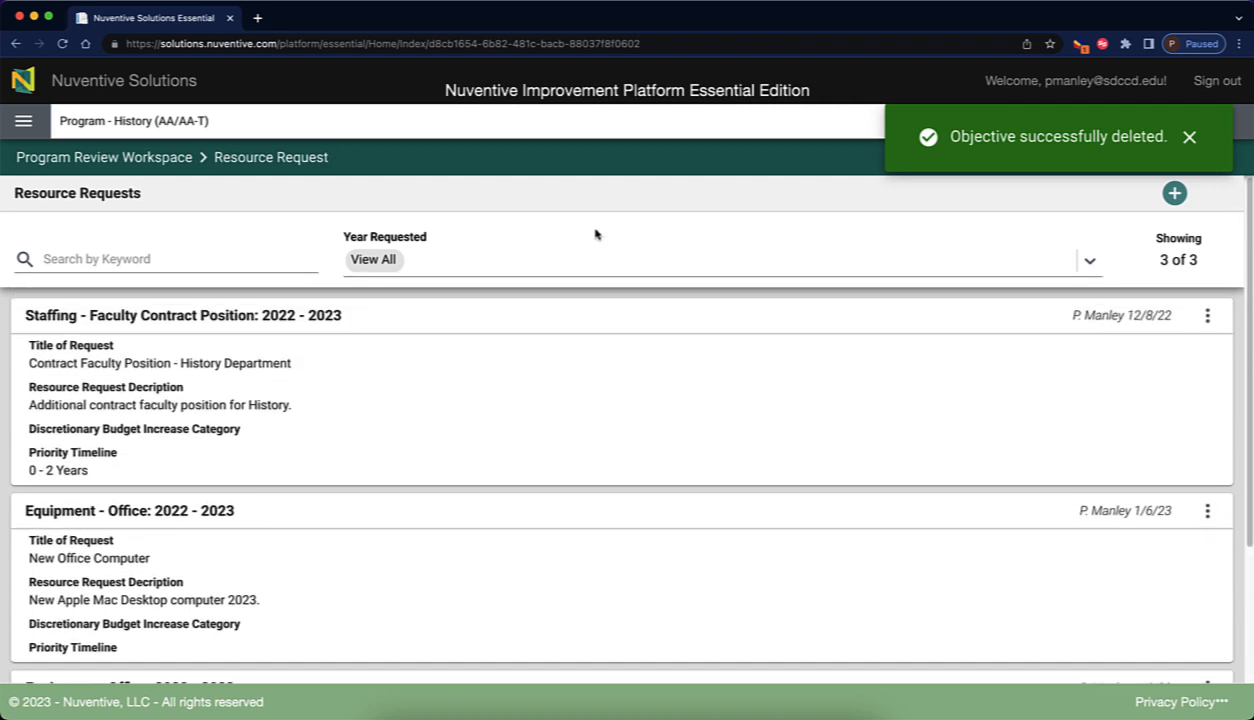
{"action": "left_click", "coordinate": [1188, 138]}
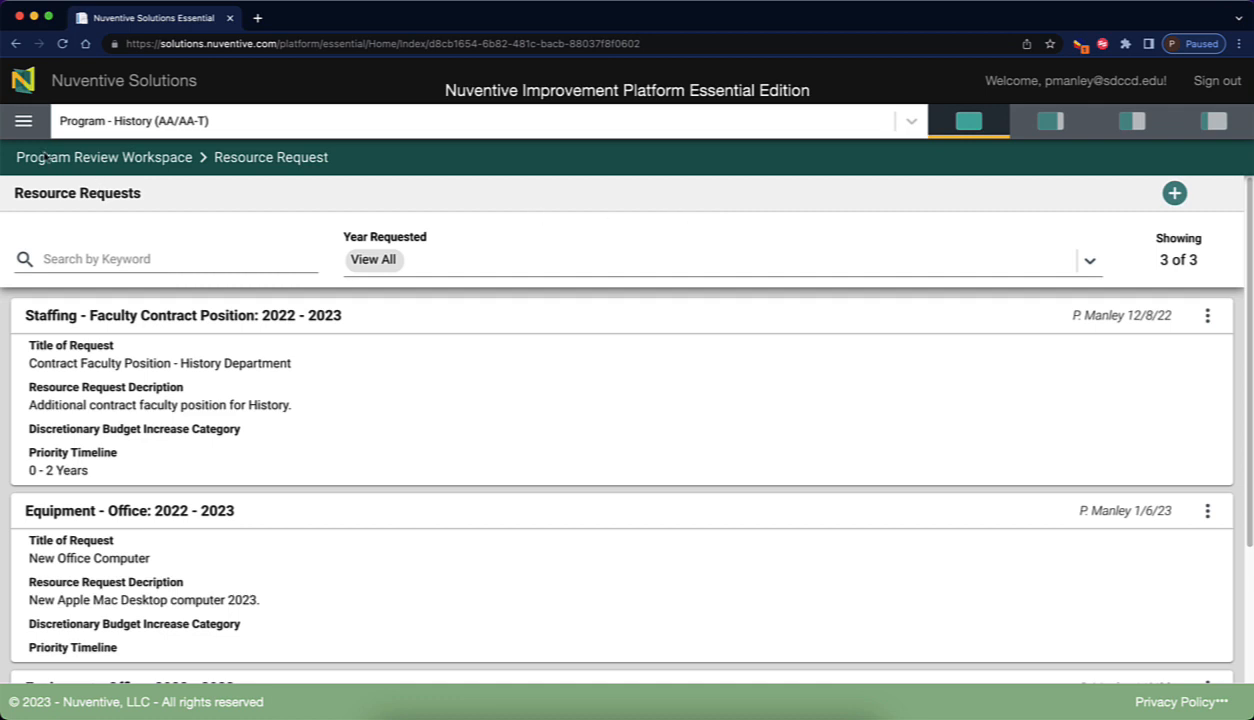
- Return to the History program's home dashboard and open its Resource Requests Summary report
{"action": "left_click", "coordinate": [23, 121]}
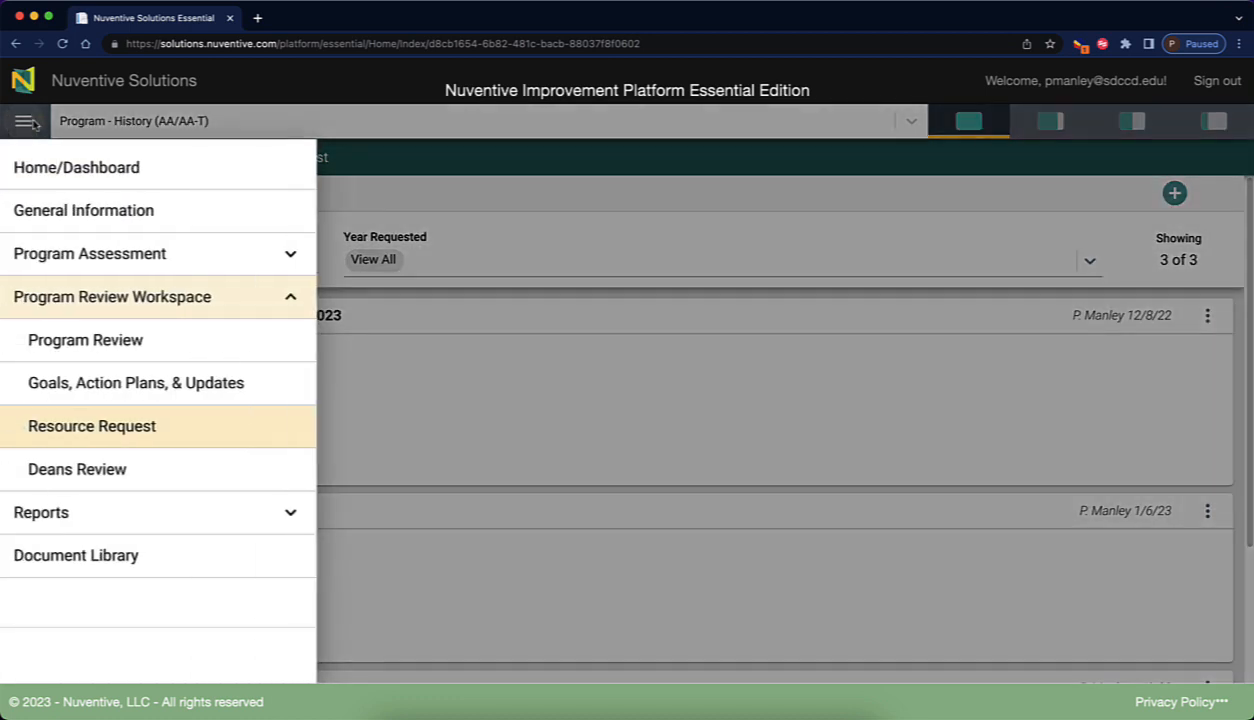
{"action": "left_click", "coordinate": [64, 169]}
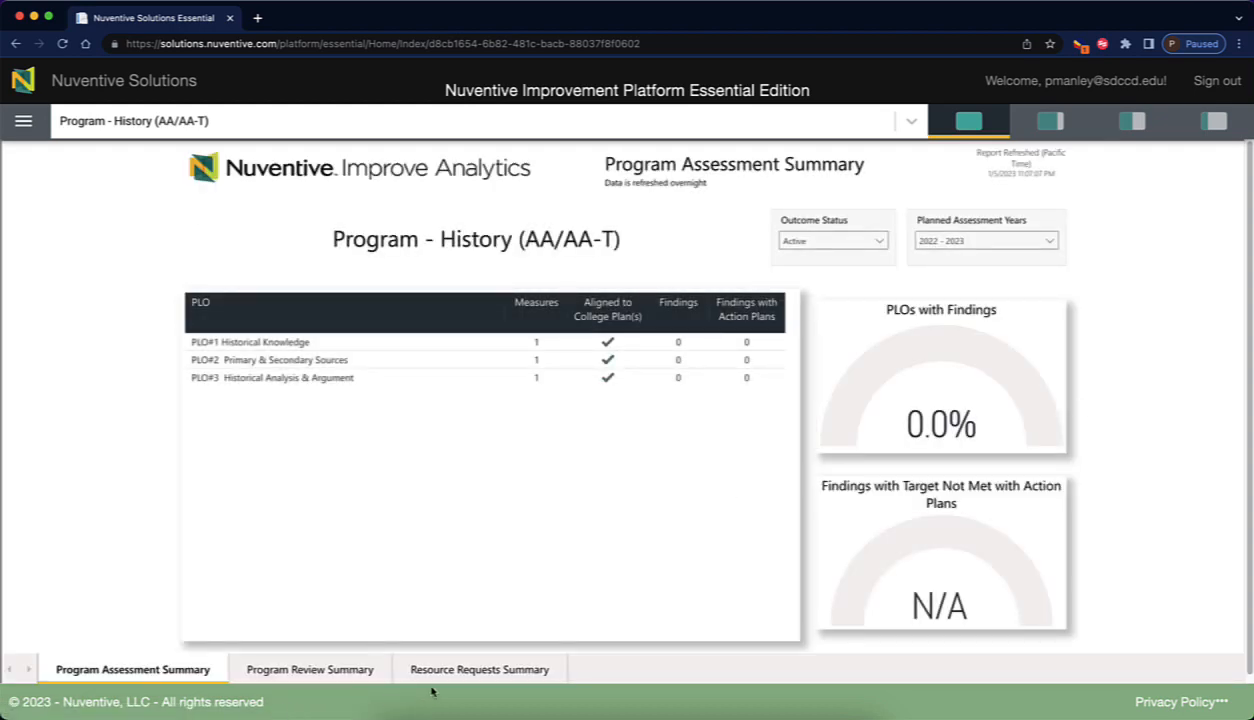
{"action": "left_click", "coordinate": [457, 673]}
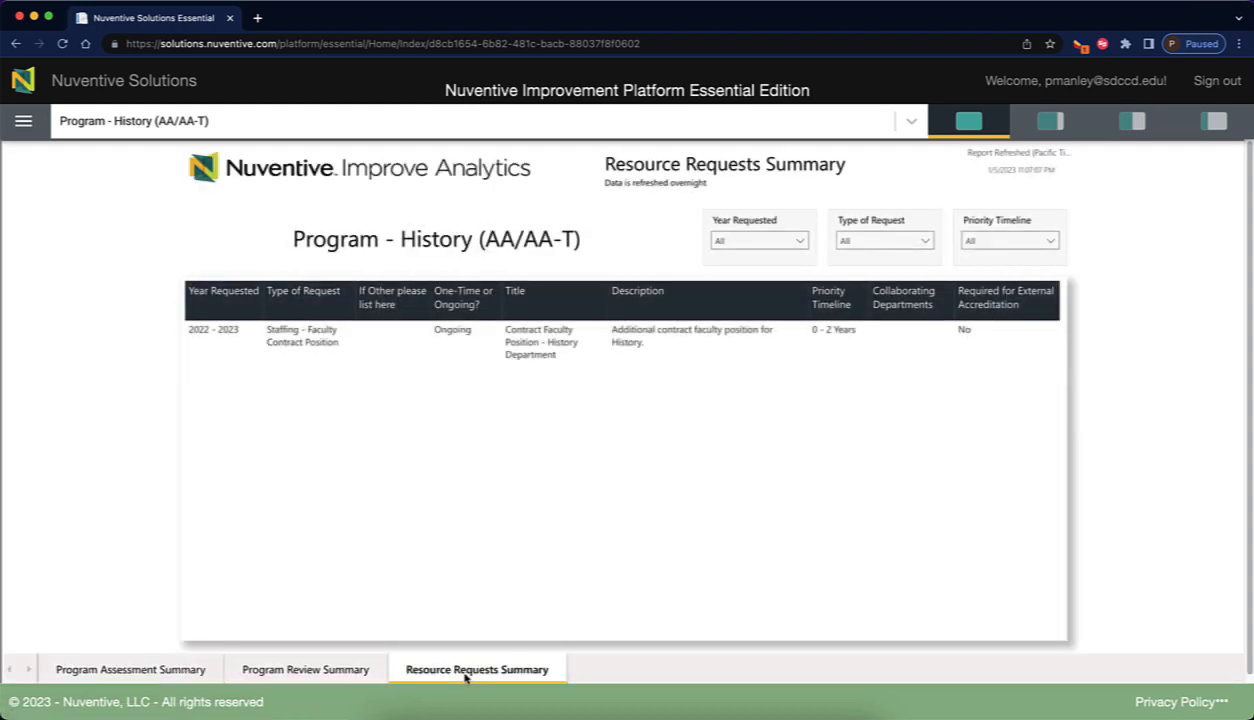